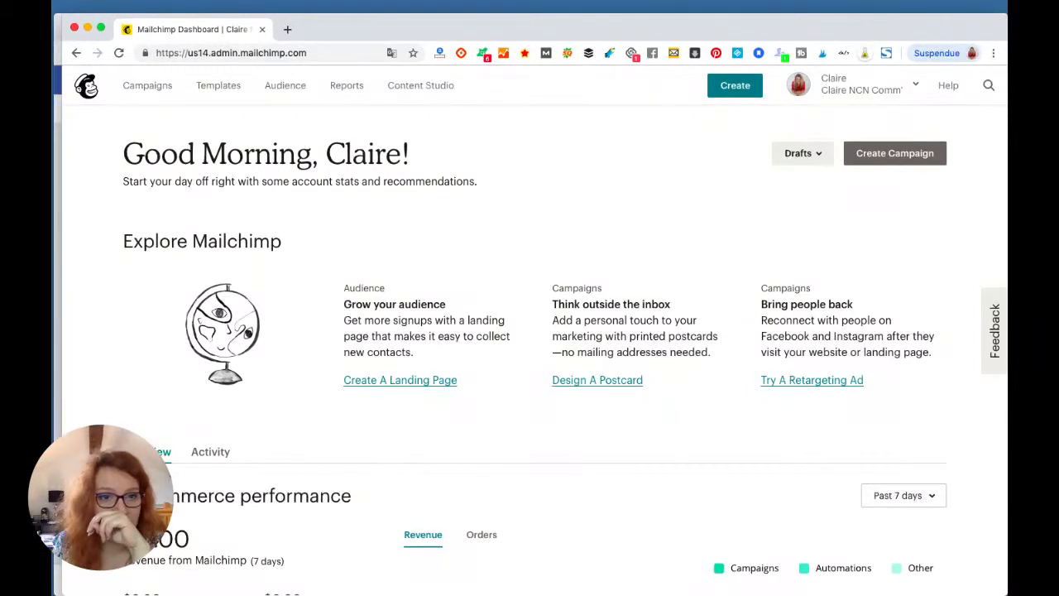
Open the campaigns overview and start creating a new campaign
click(148, 85)
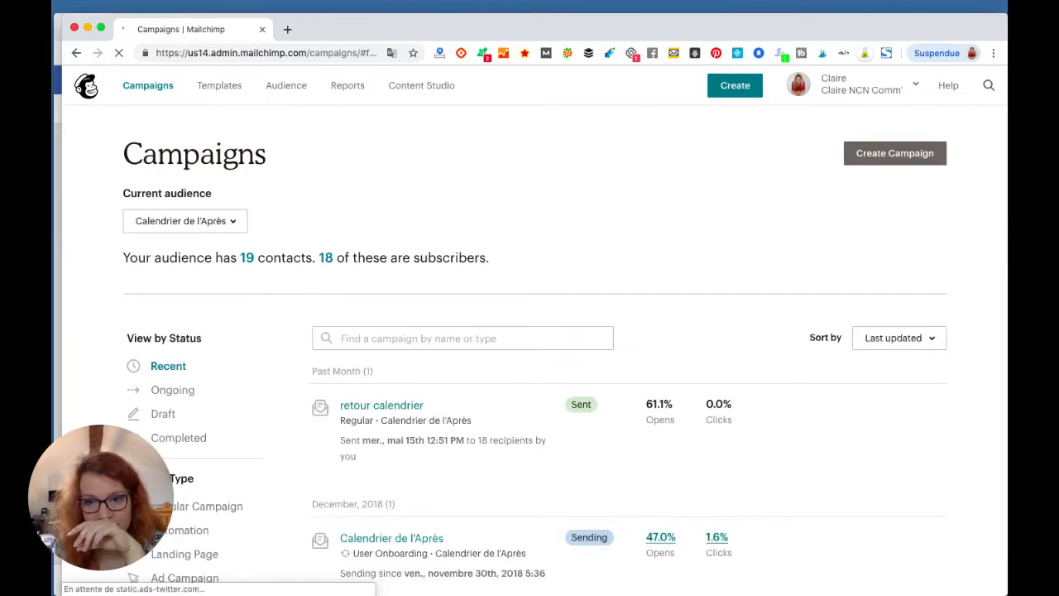
scroll(534, 315, down, 2)
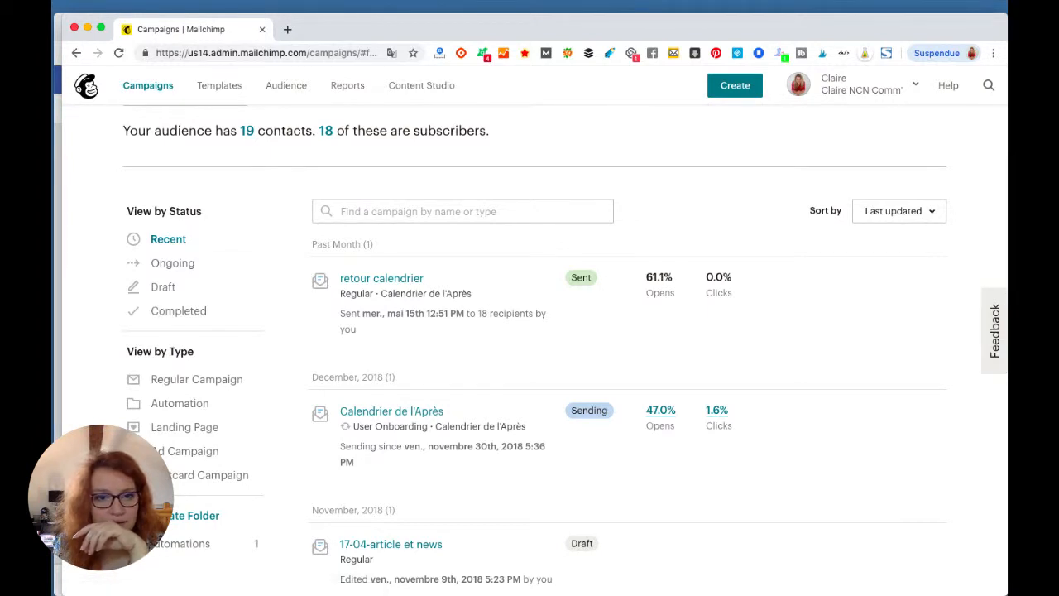
scroll(172, 262, up, 2)
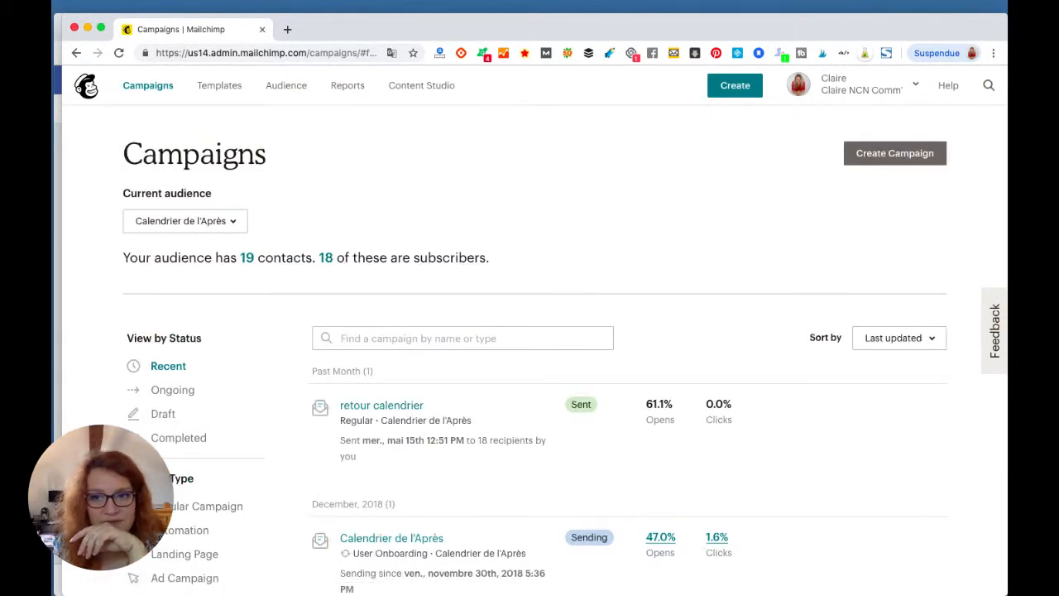
click(894, 153)
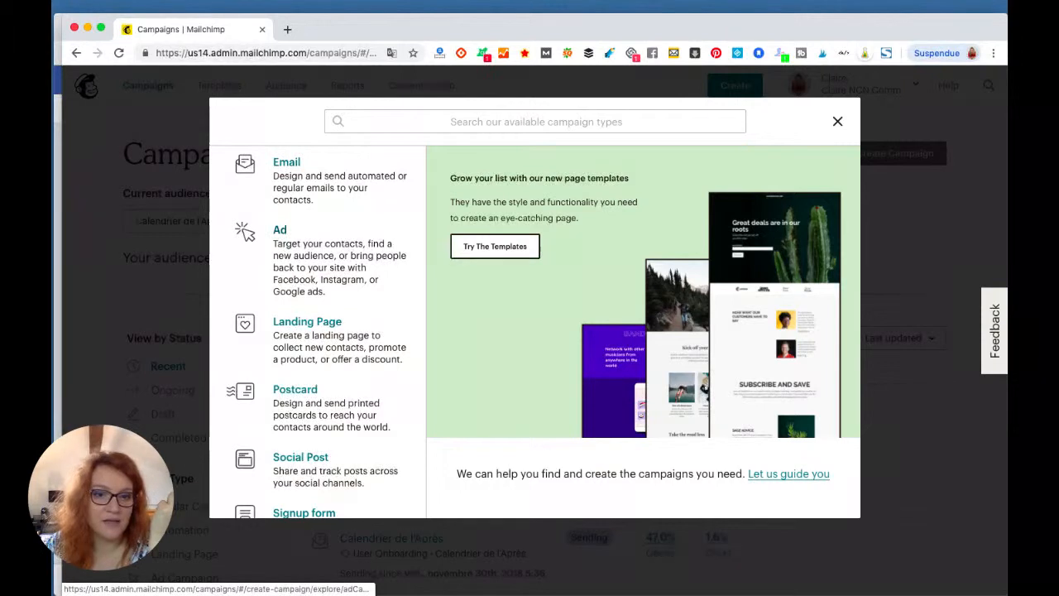
Look through the available campaign types and choose Landing Page
scroll(325, 331, down, 2)
scroll(326, 331, up, 2)
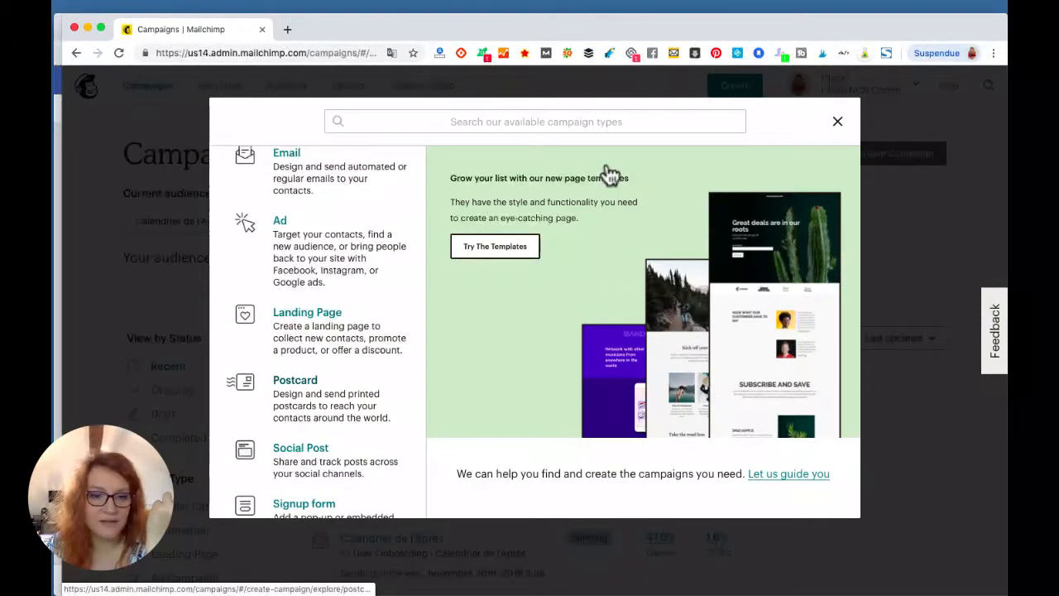
scroll(608, 176, down, 1)
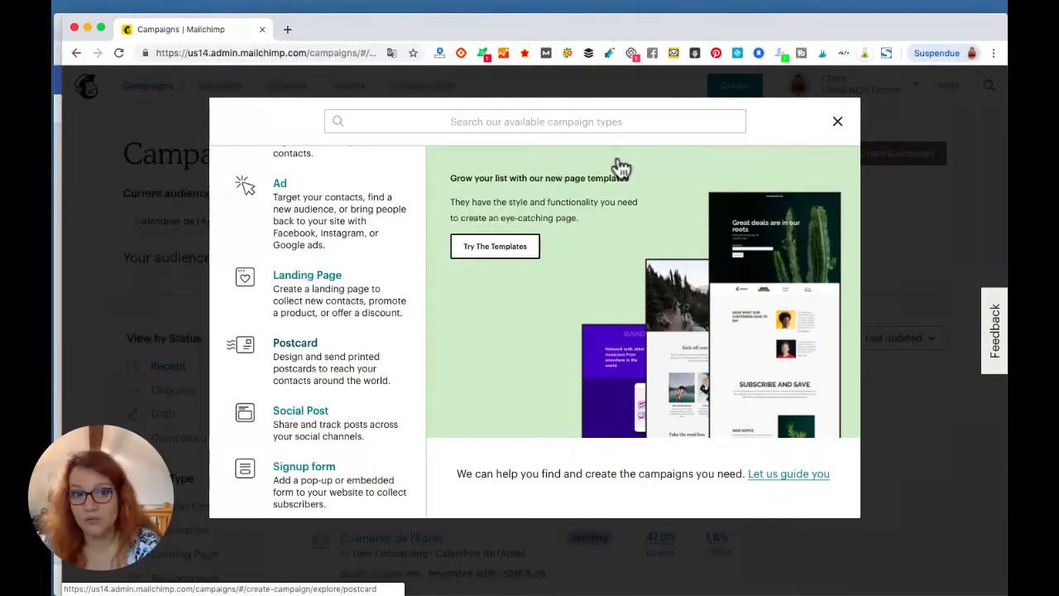
scroll(606, 189, down, 1)
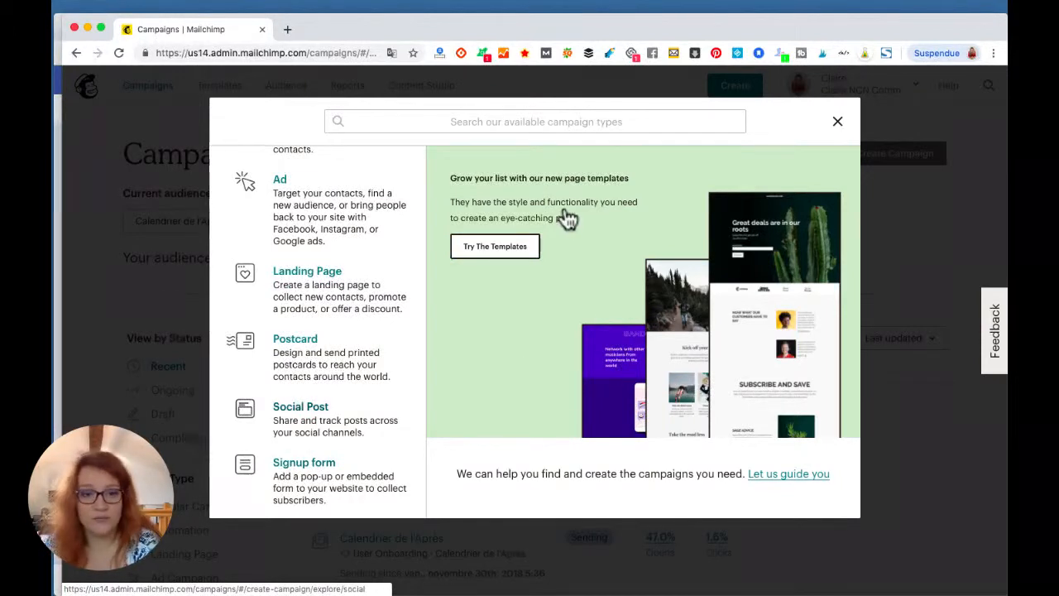
scroll(566, 219, up, 1)
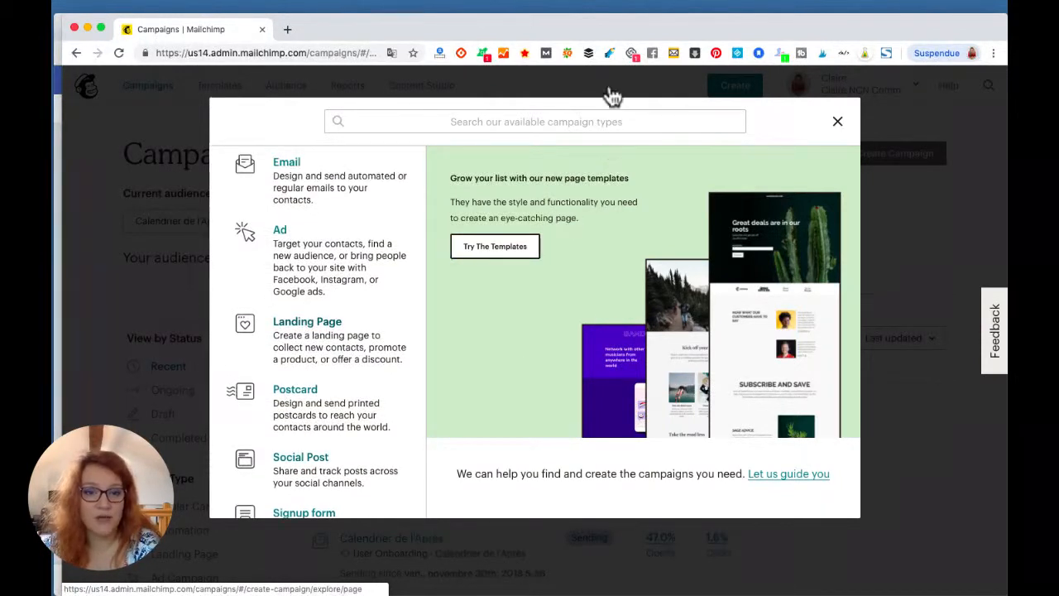
click(307, 322)
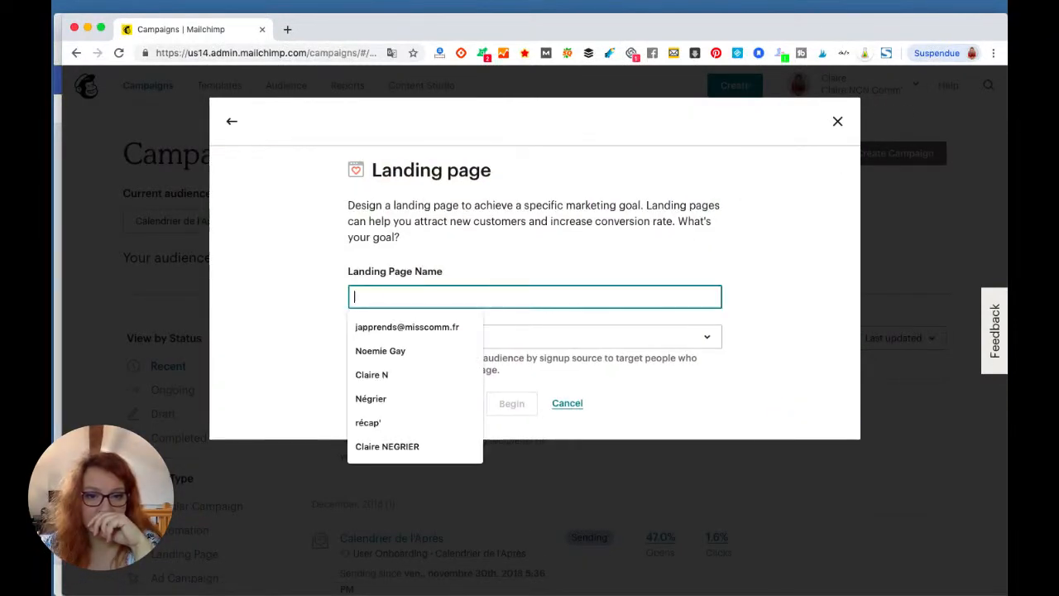
Name the landing page "Miss Comm du mardi"
text(Miss COmm)
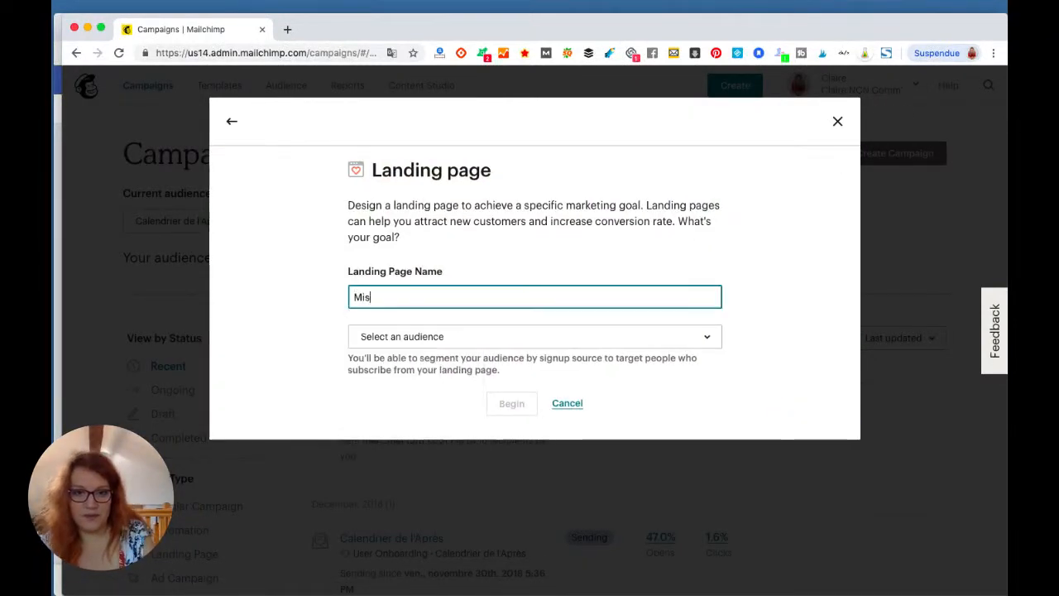
key(BackSpace)
key(BackSpace)
key(BackSpace)
text(omm )
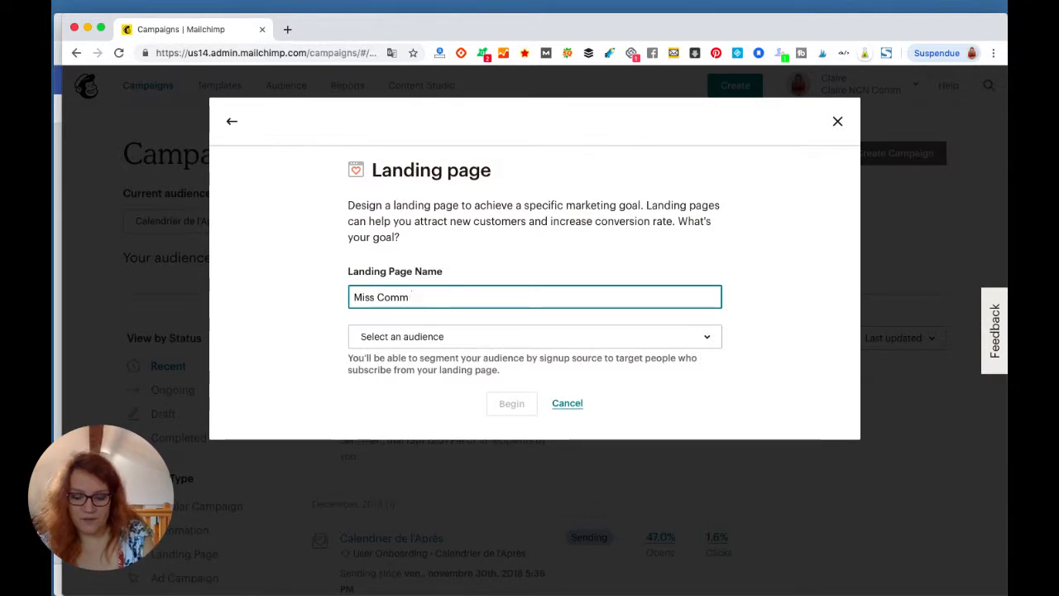
text(du mardi)
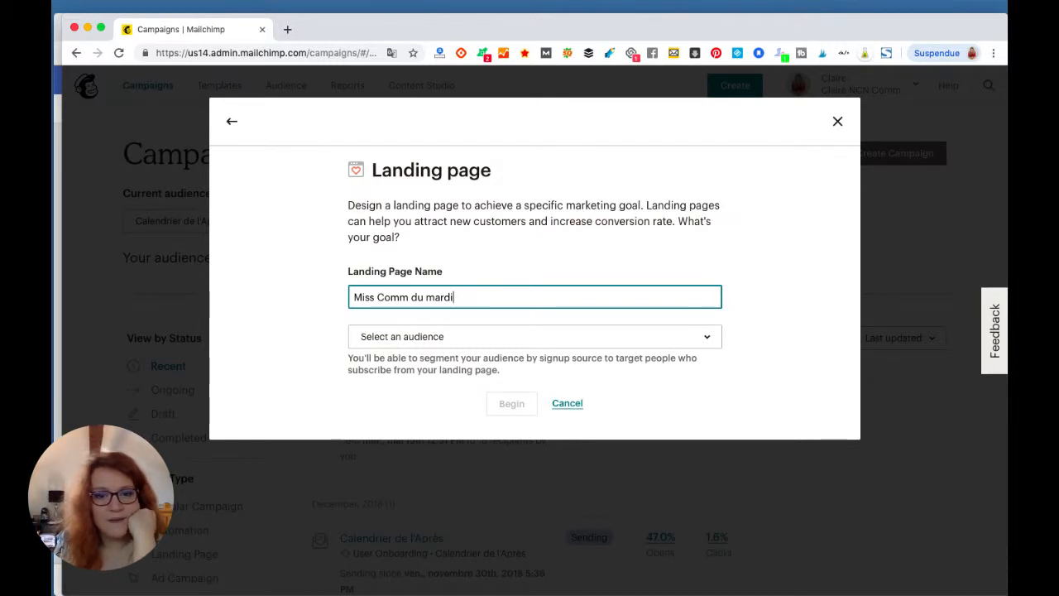
Assign the Global-list-ncn audience to the landing page and begin building it
click(534, 337)
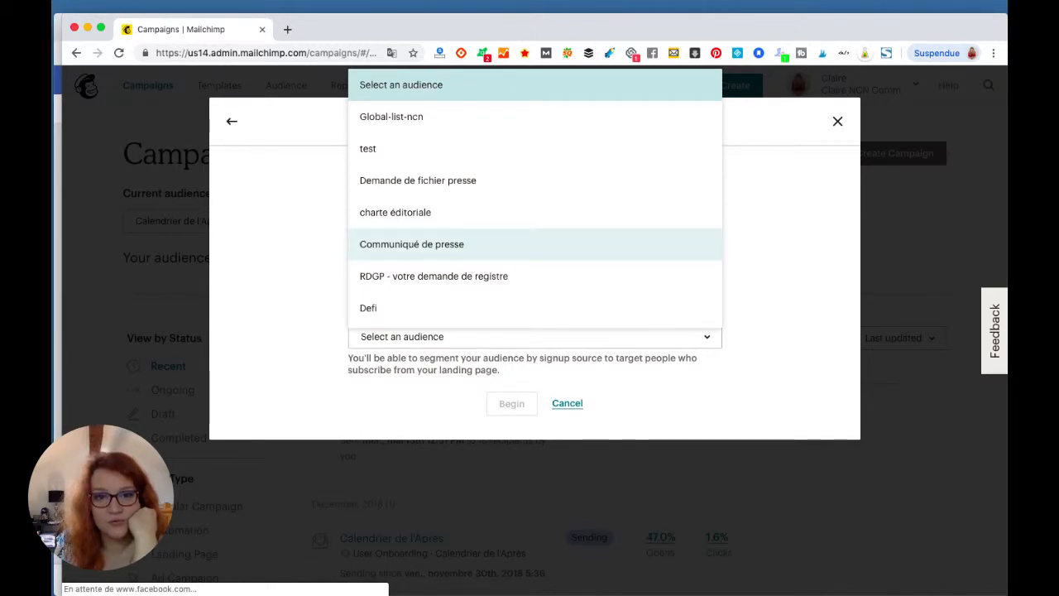
click(413, 117)
click(511, 404)
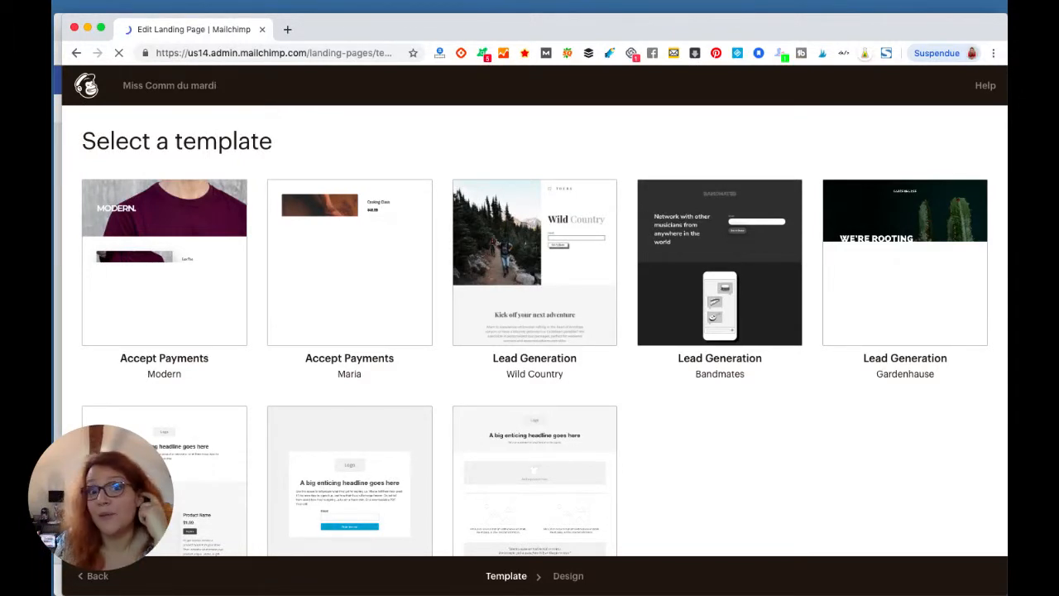
Pick the plain sign-up template with a logo, a big headline, an email field and a Subscribe button, and review its layout
scroll(570, 240, down, 3)
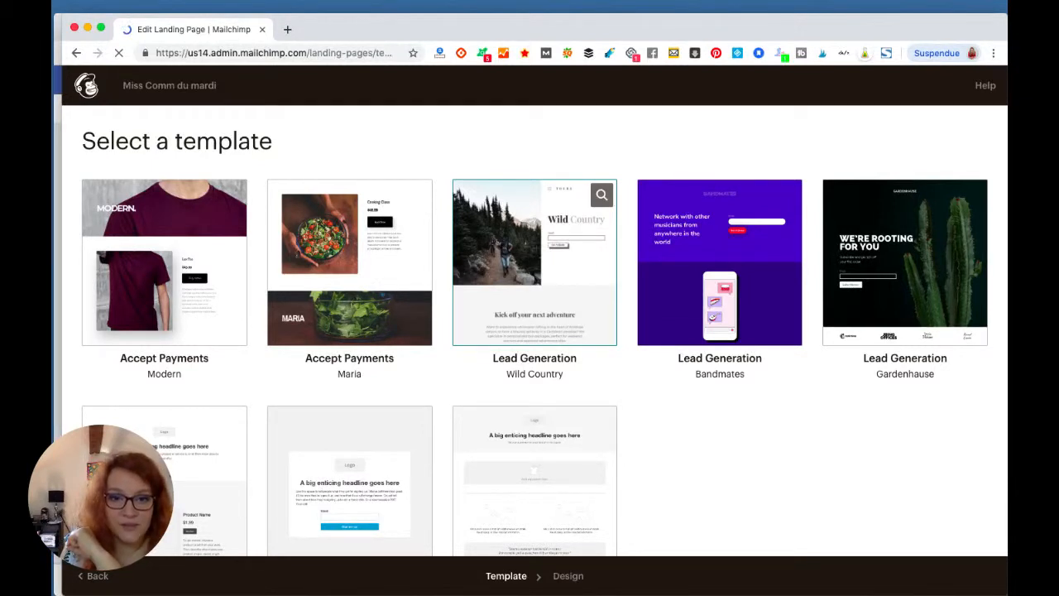
scroll(380, 439, down, 3)
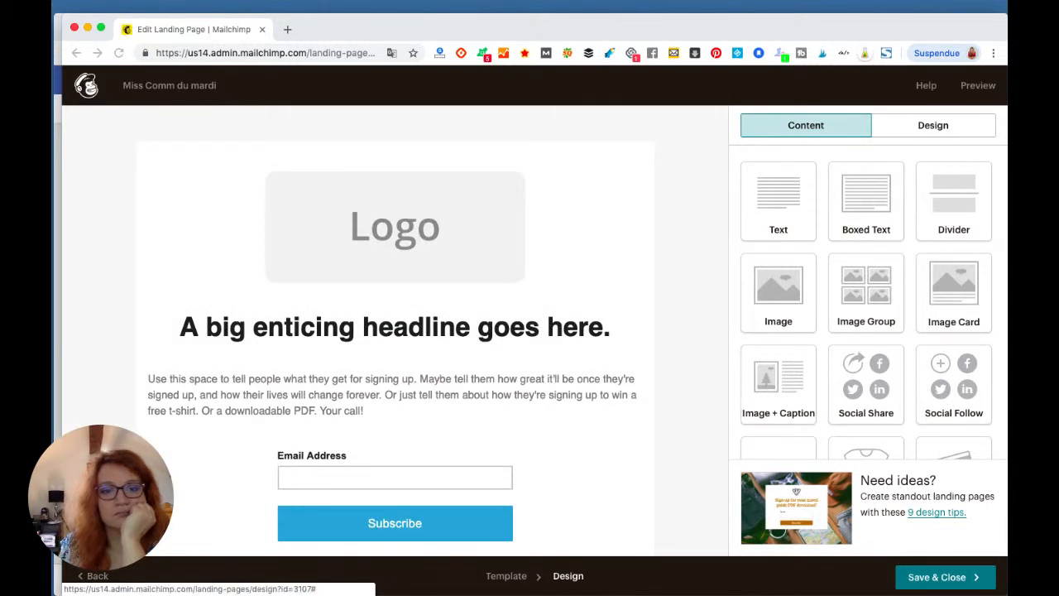
scroll(394, 331, down, 3)
scroll(395, 330, up, 3)
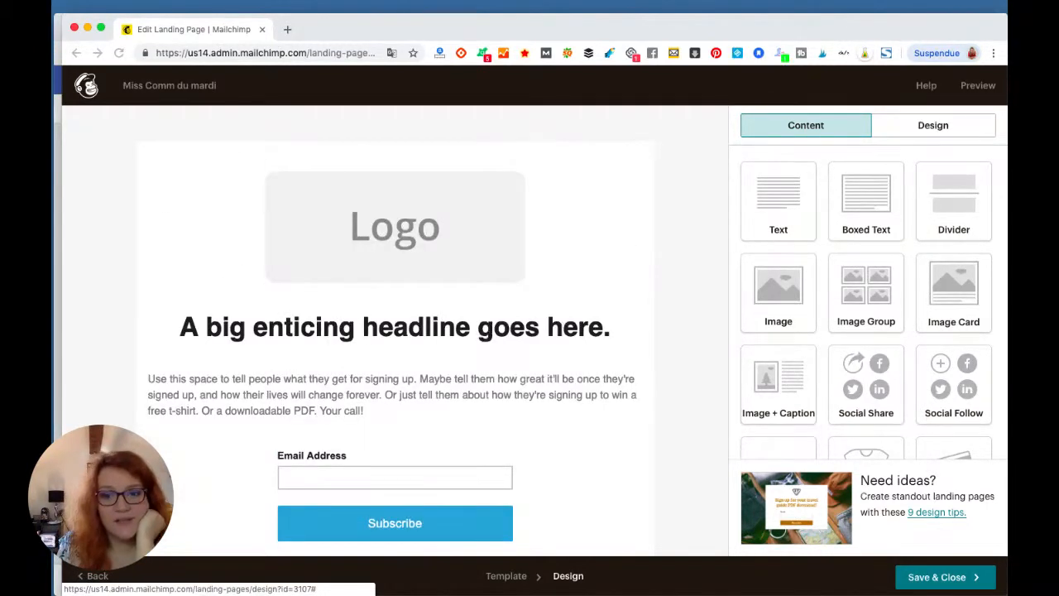
Replace the logo placeholder above the headline with the round portrait photo from the stored files
click(395, 227)
click(395, 228)
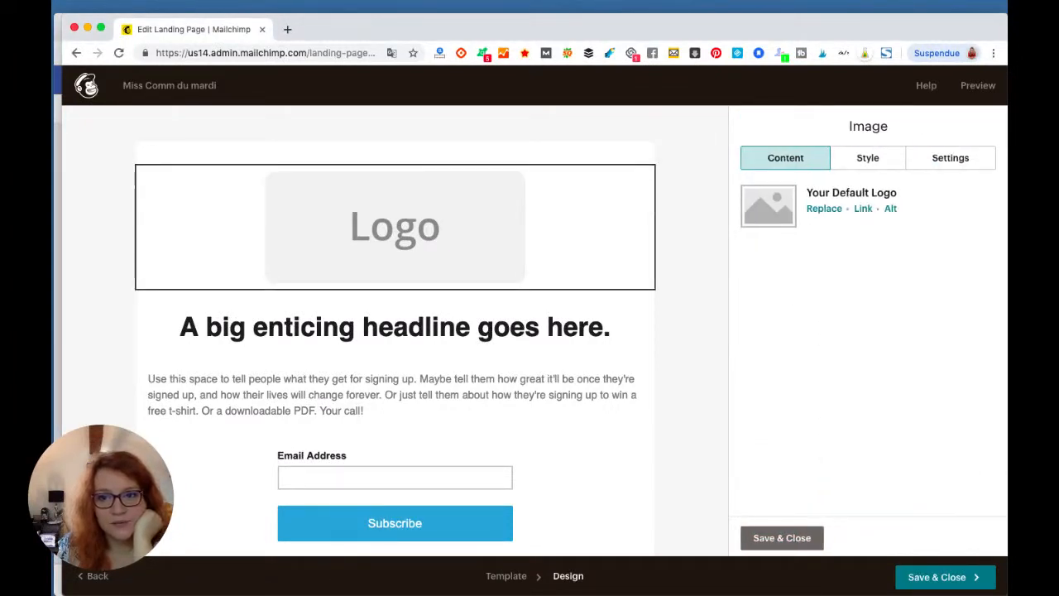
click(824, 208)
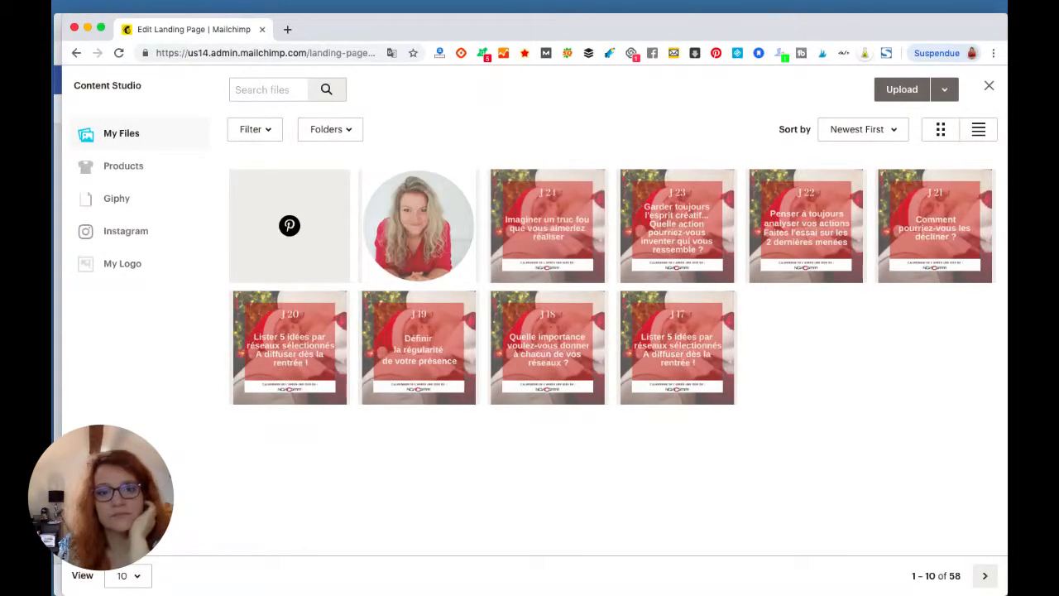
click(420, 226)
click(932, 88)
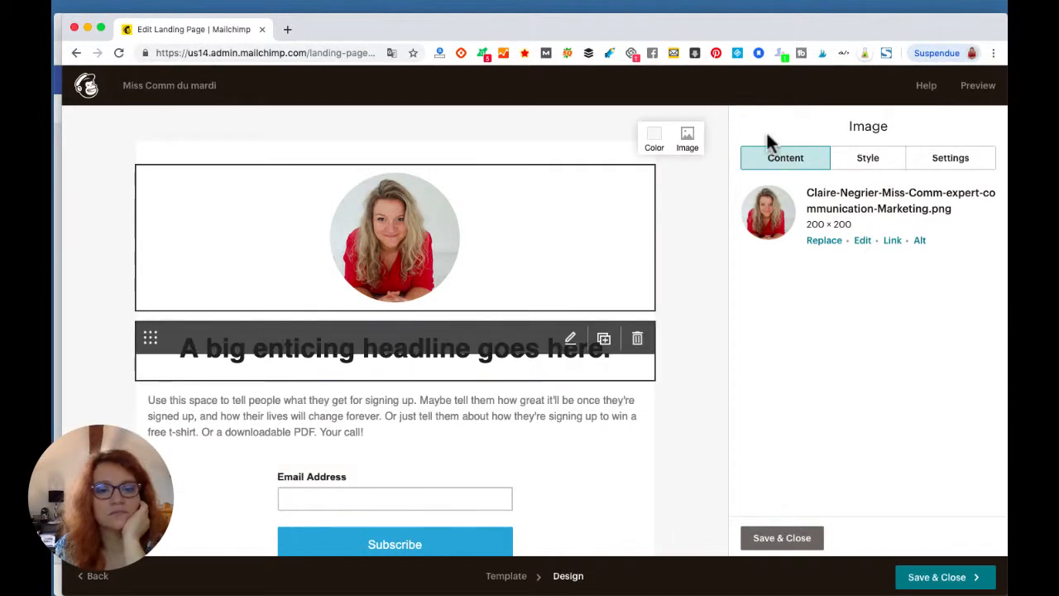
Replace the placeholder headline under the portrait with "Recevoir les News !" and save the text block
click(978, 86)
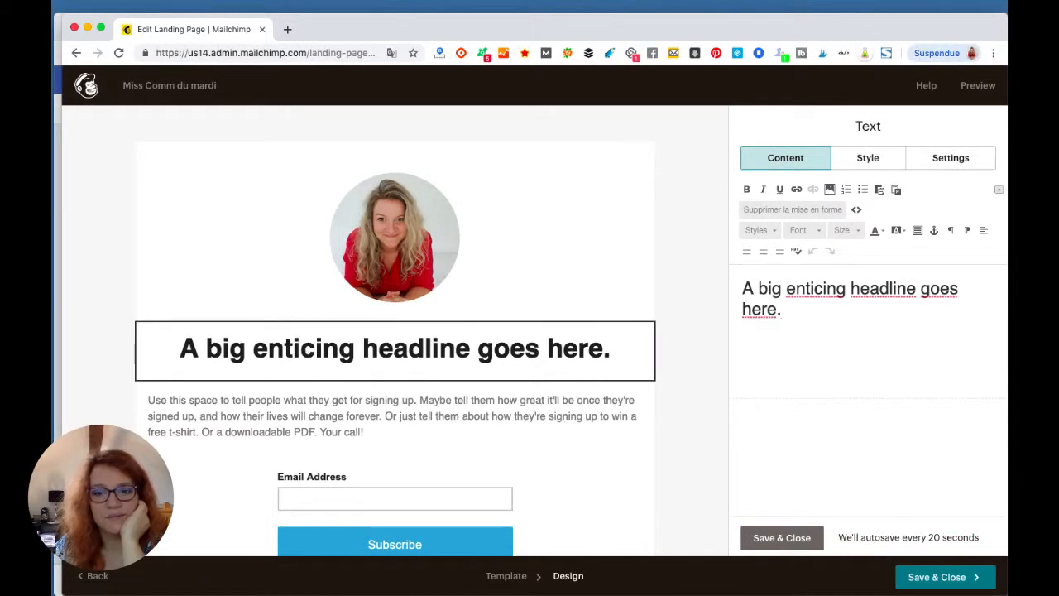
key(super+a)
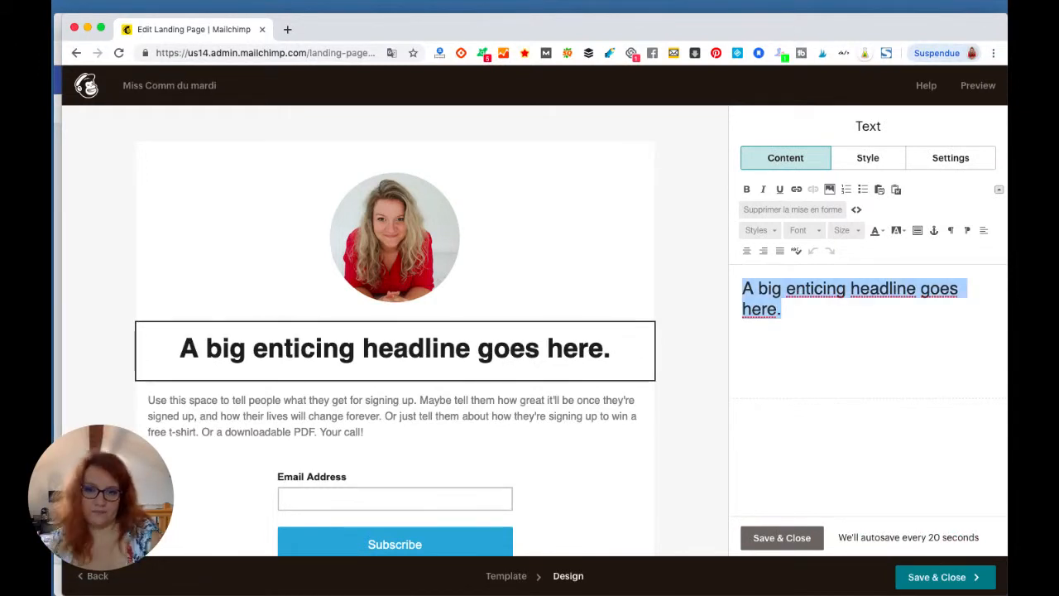
text(Inscr)
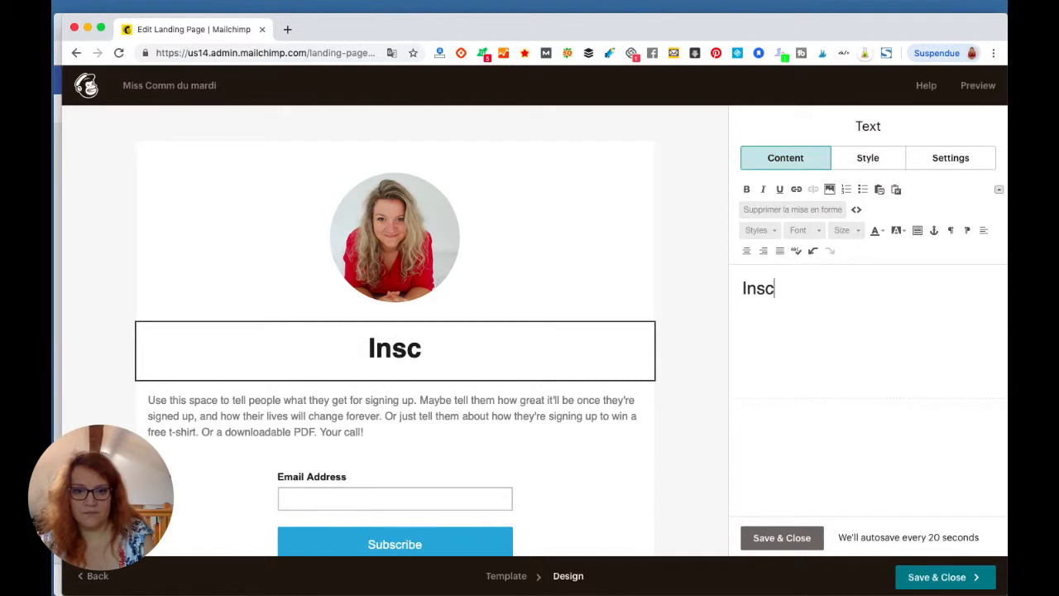
key(BackSpace)
key(BackSpace)
key(BackSpace)
key(BackSpace)
key(BackSpace)
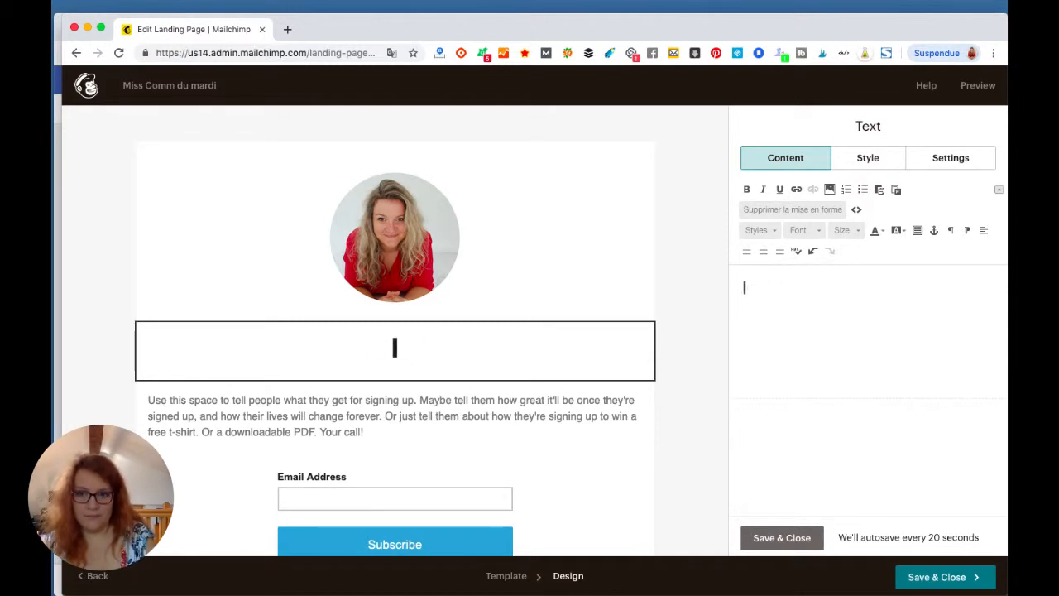
text(Reve)
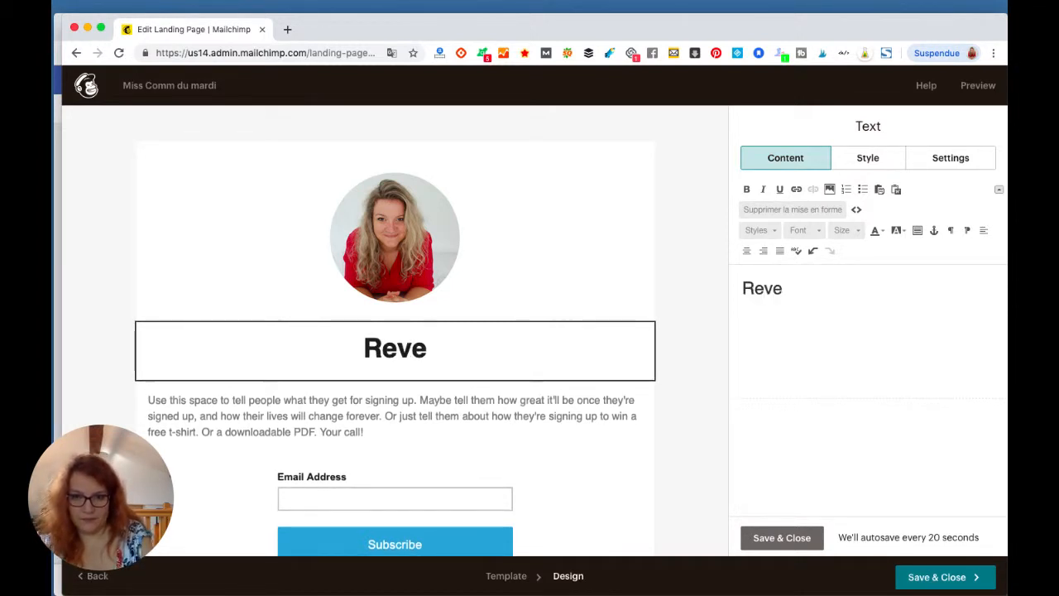
key(BackSpace)
key(BackSpace)
text(cevoi)
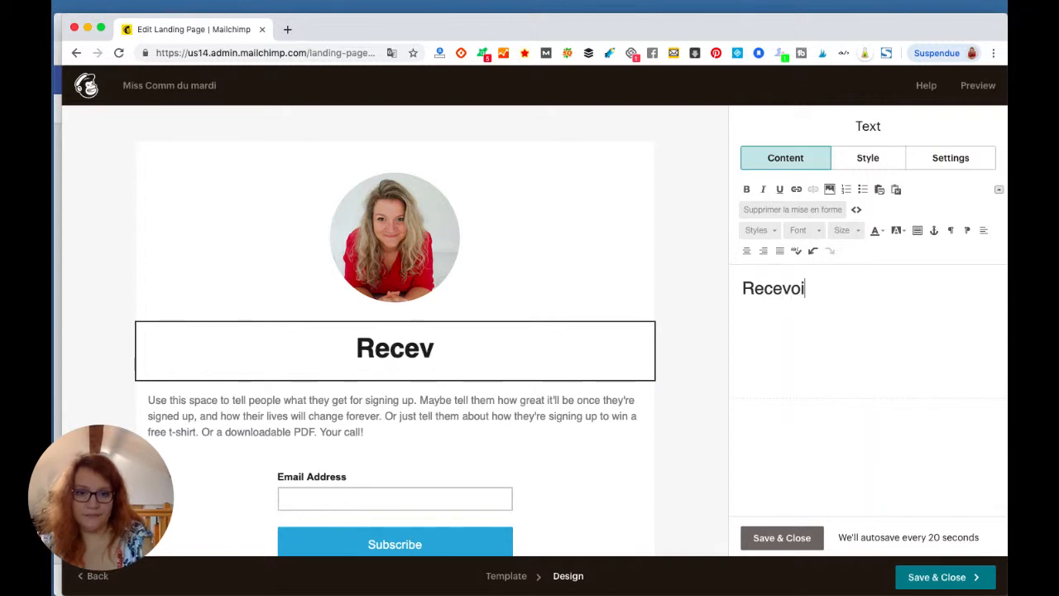
text(r les N)
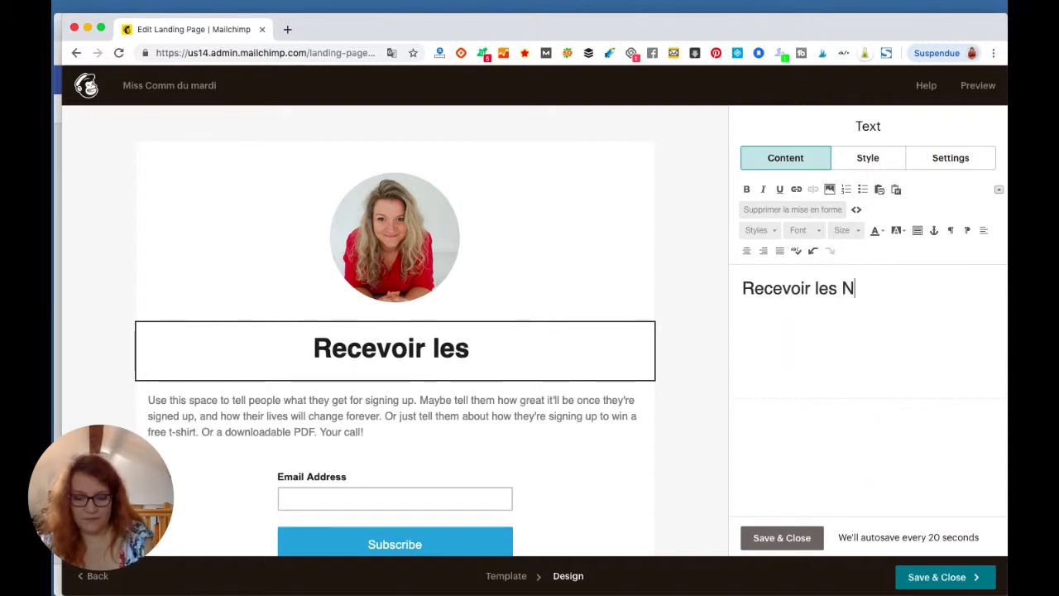
text(ews !)
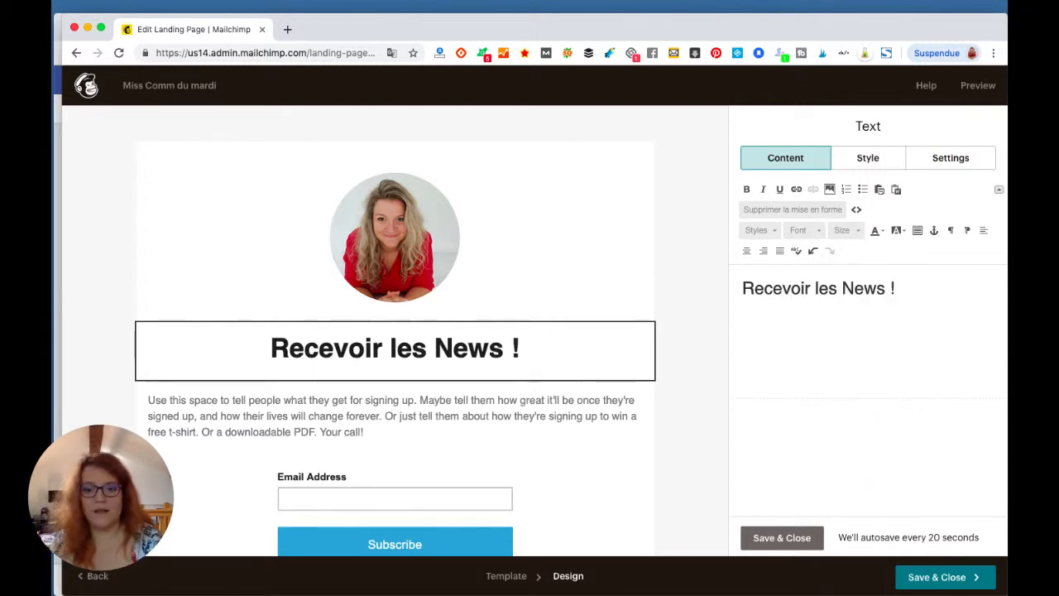
click(781, 538)
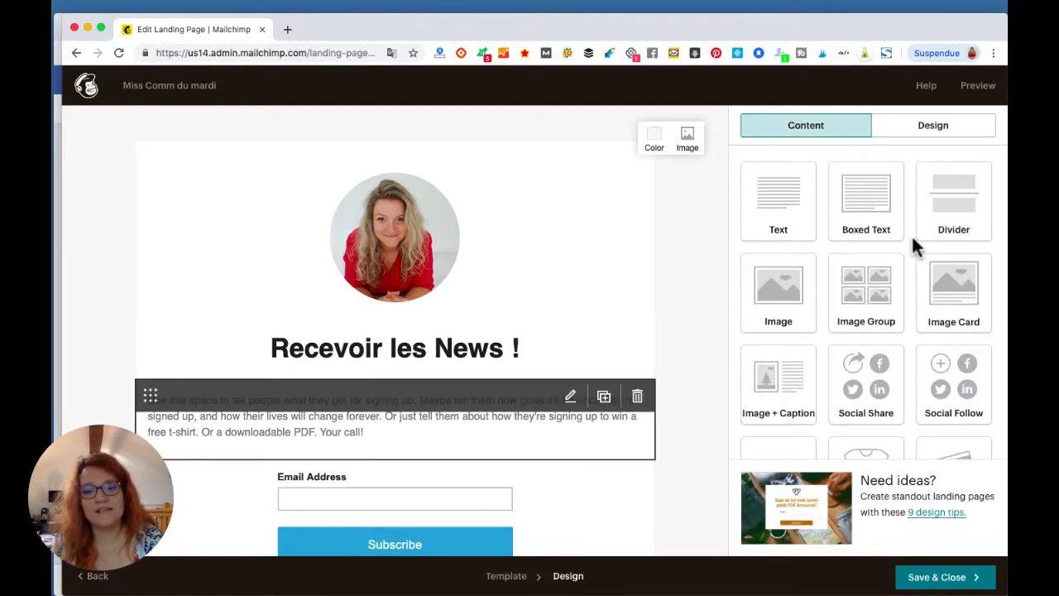
Replace the placeholder paragraph under the headline with "Vous souhaitez recevoir en avant première mes actus, mes publis ?"
click(982, 90)
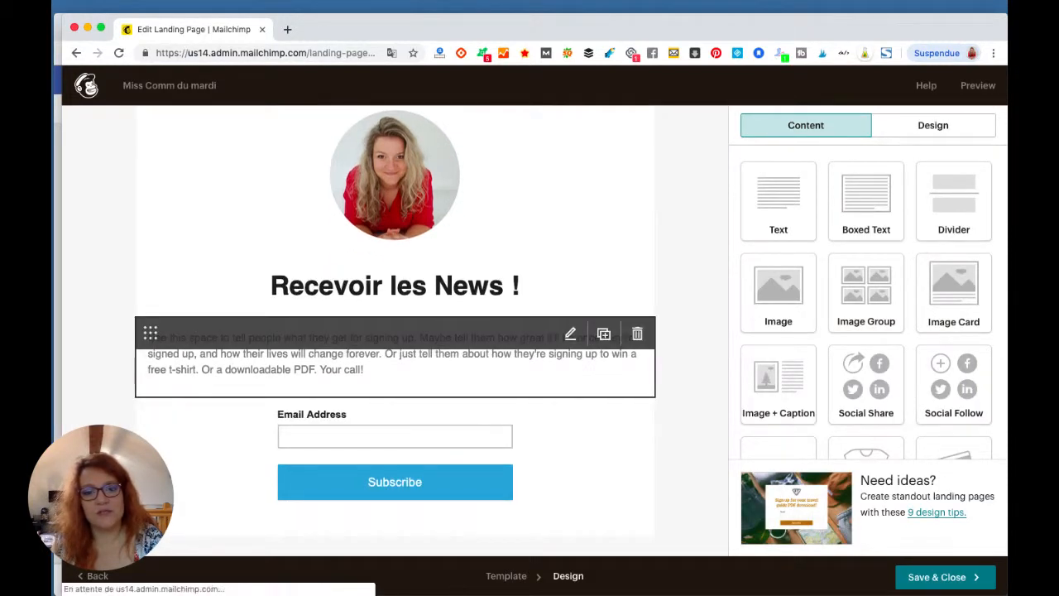
triple_click(769, 323)
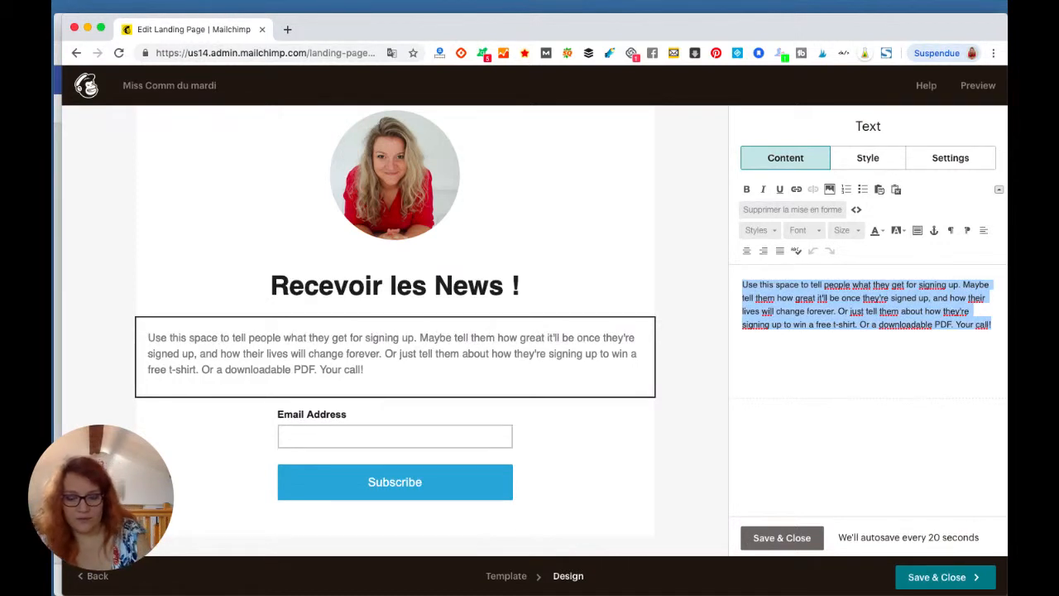
text(Vous souh)
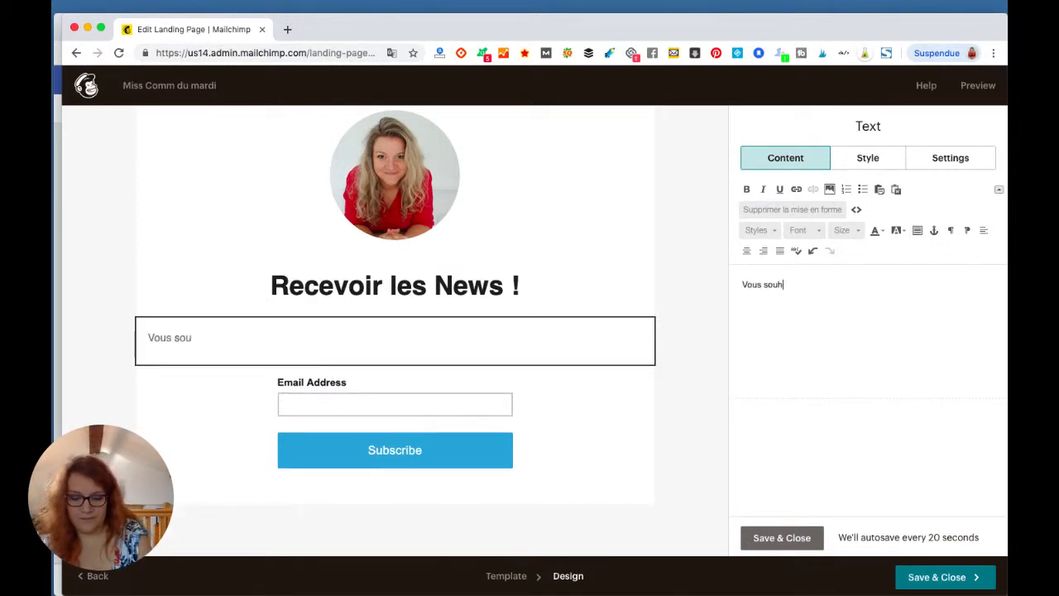
text(aitez recevoir en avant premier)
key(BackSpace)
key(BackSpace)
text(ère)
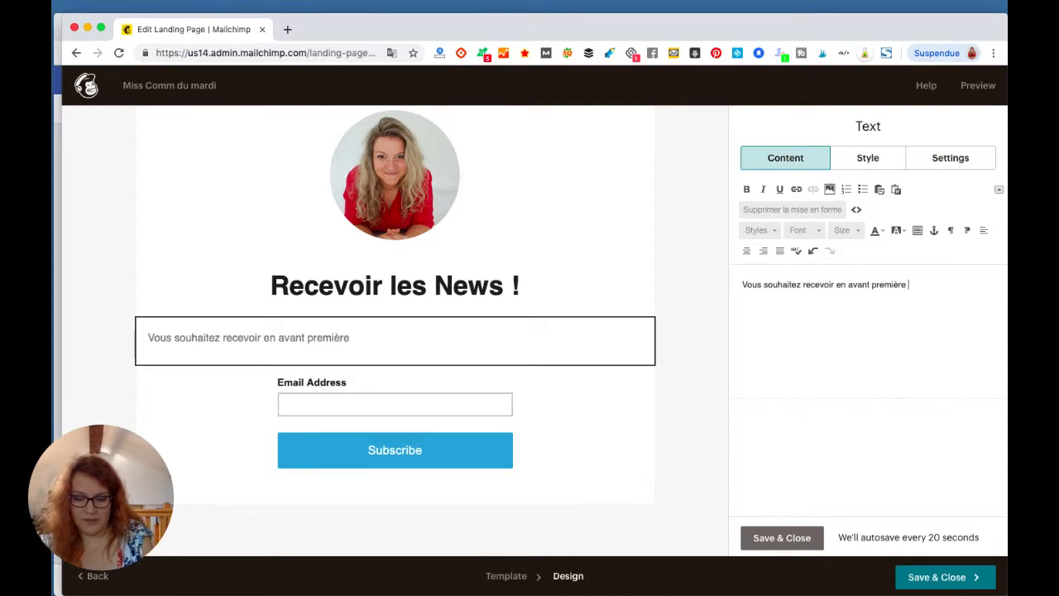
text( mes ac)
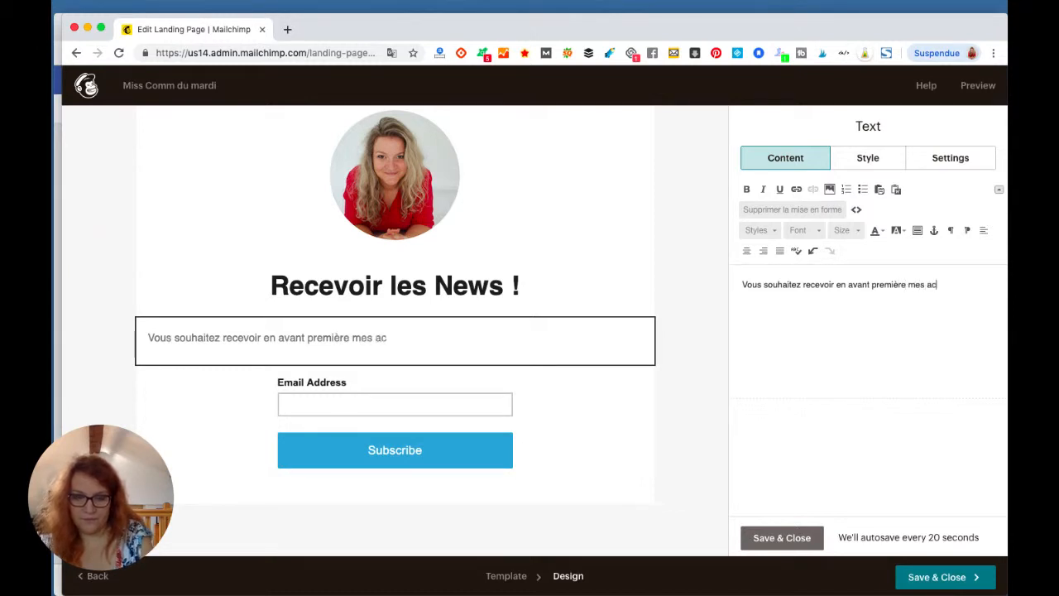
text(tus, mes publis ?)
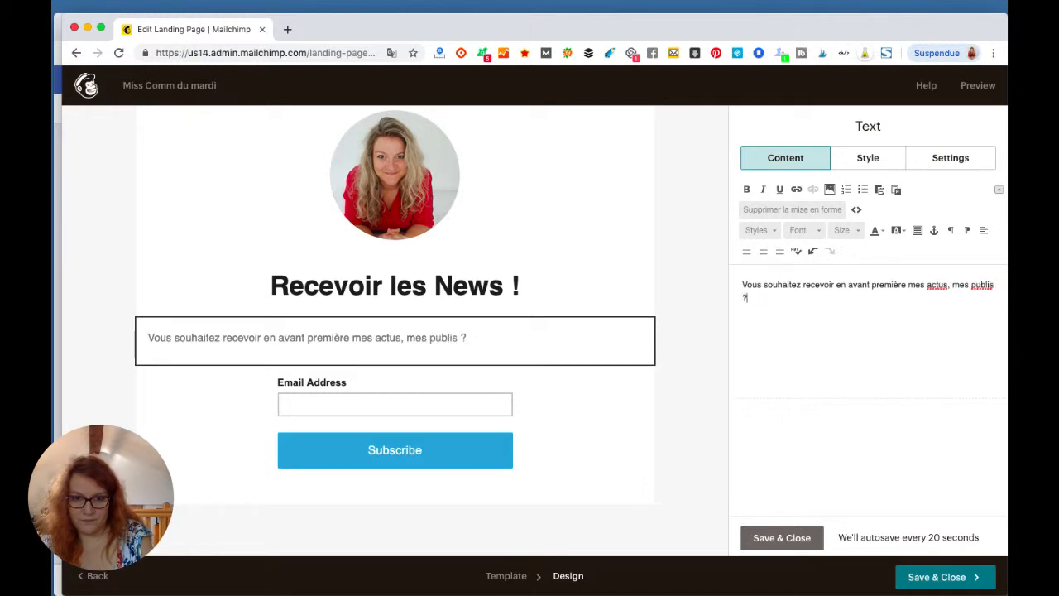
Add the sentence "Inscrivez-vous ci-dessous pour ne rien manquer." to the end of the paragraph and save the text block
text( Inscrit)
key(BackSpace)
text(vez-vous)
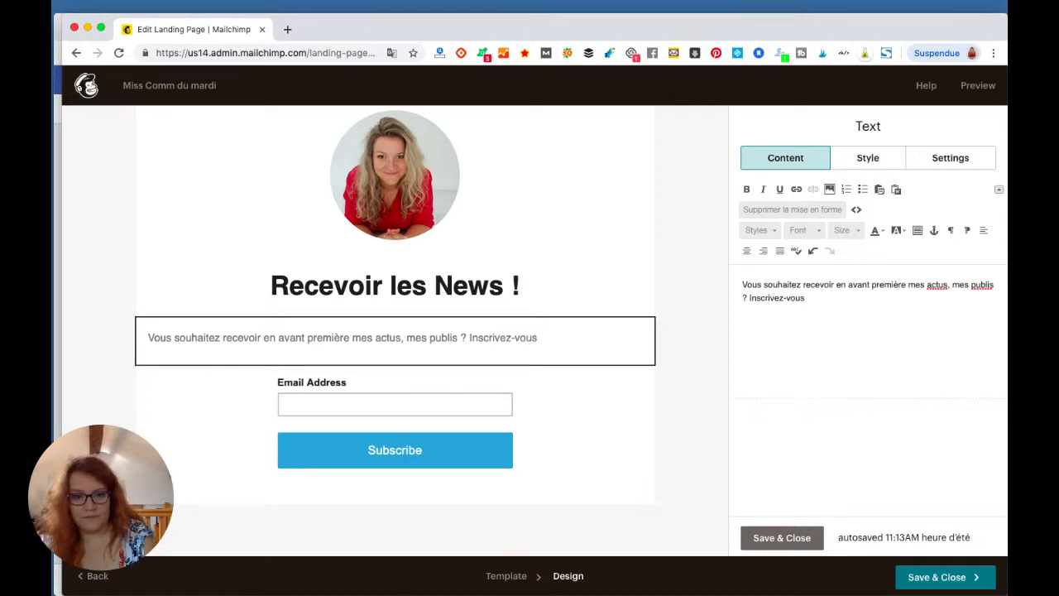
text( ici)
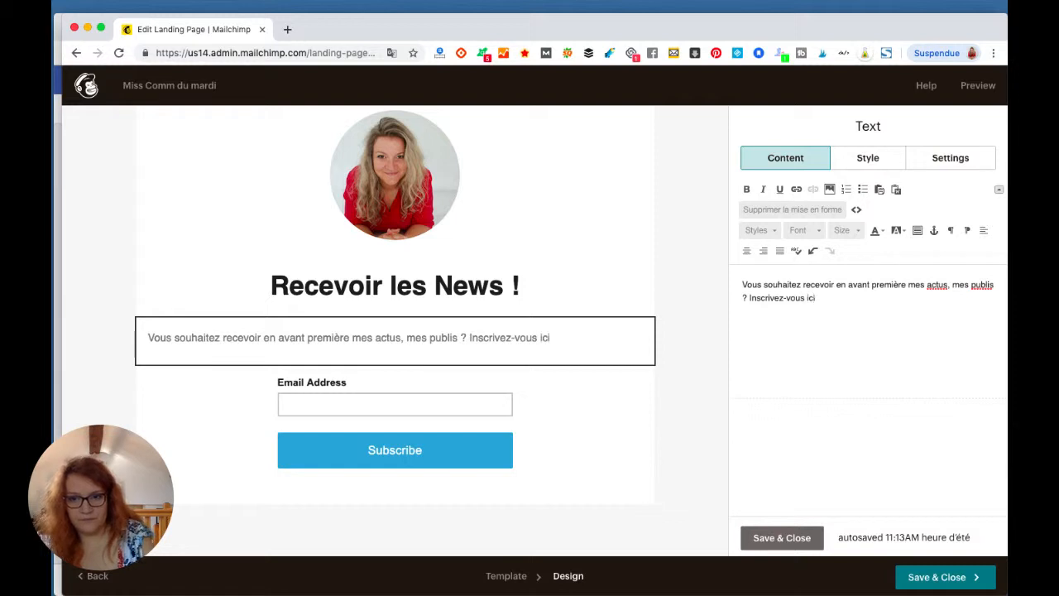
key(BackSpace)
key(BackSpace)
key(BackSpace)
text(c)
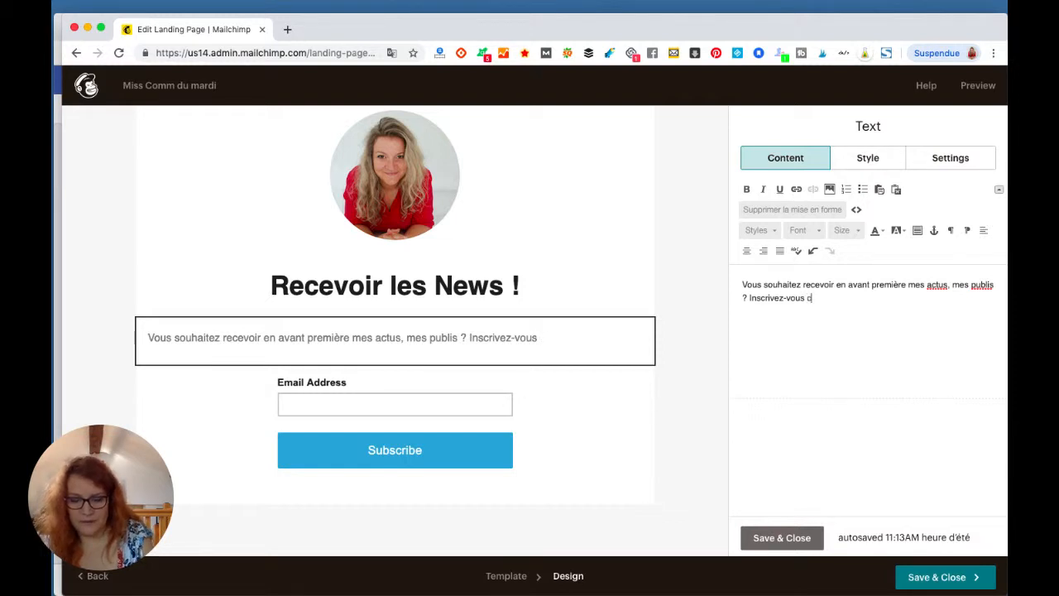
text(i-dessous)
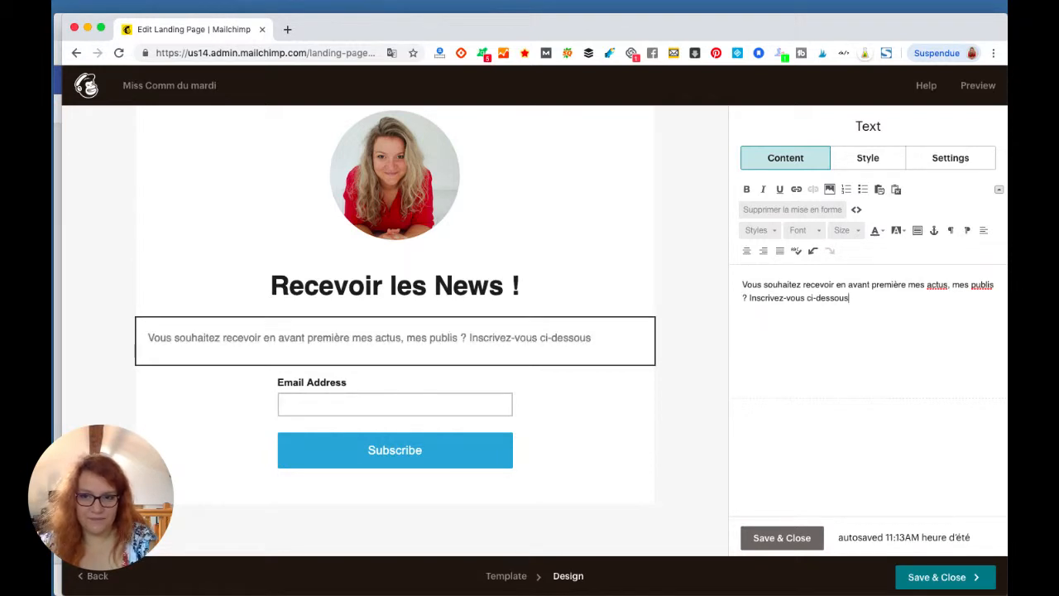
text(pour )
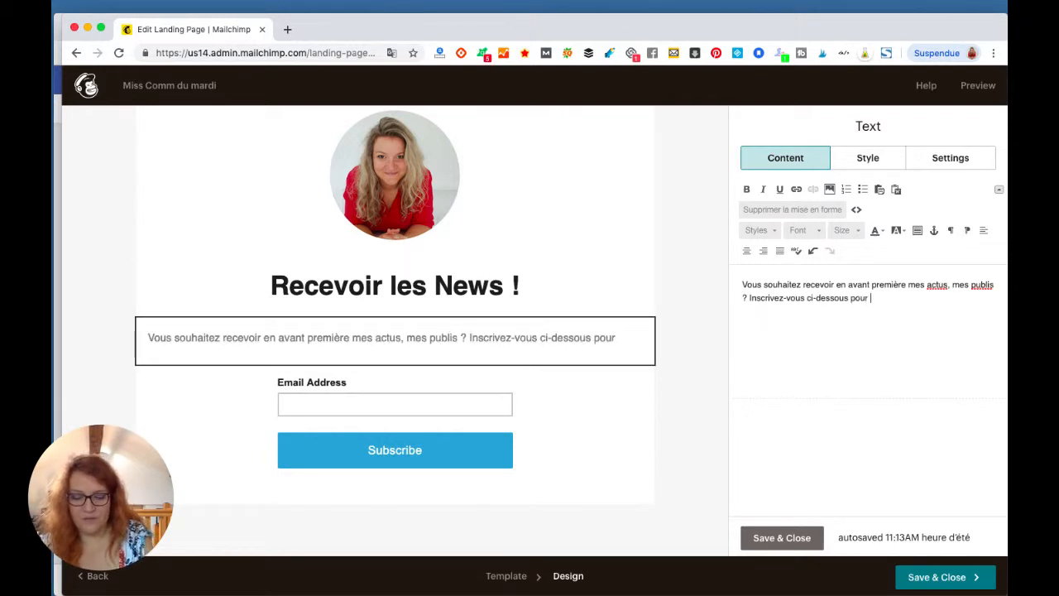
text(ne rien manquer.)
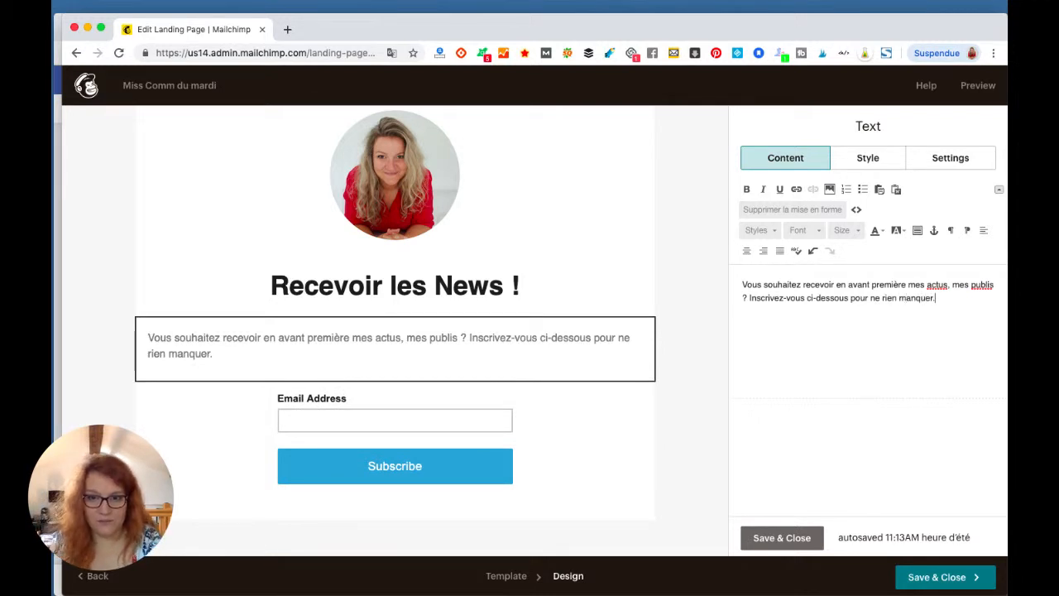
click(782, 538)
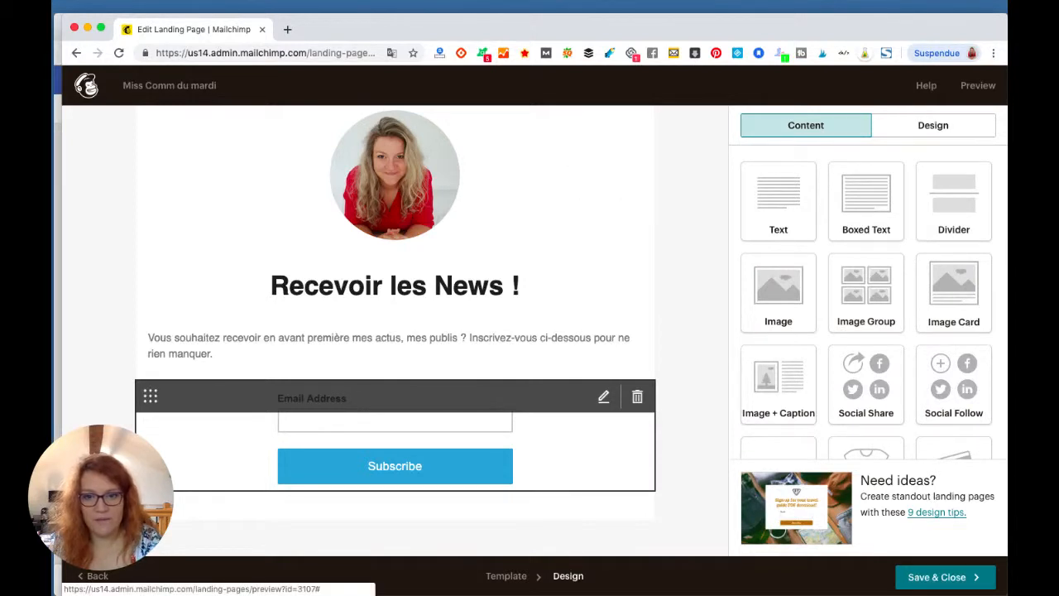
Add the First Name field to the signup form and change its button text to "Je m'inscris"
click(603, 396)
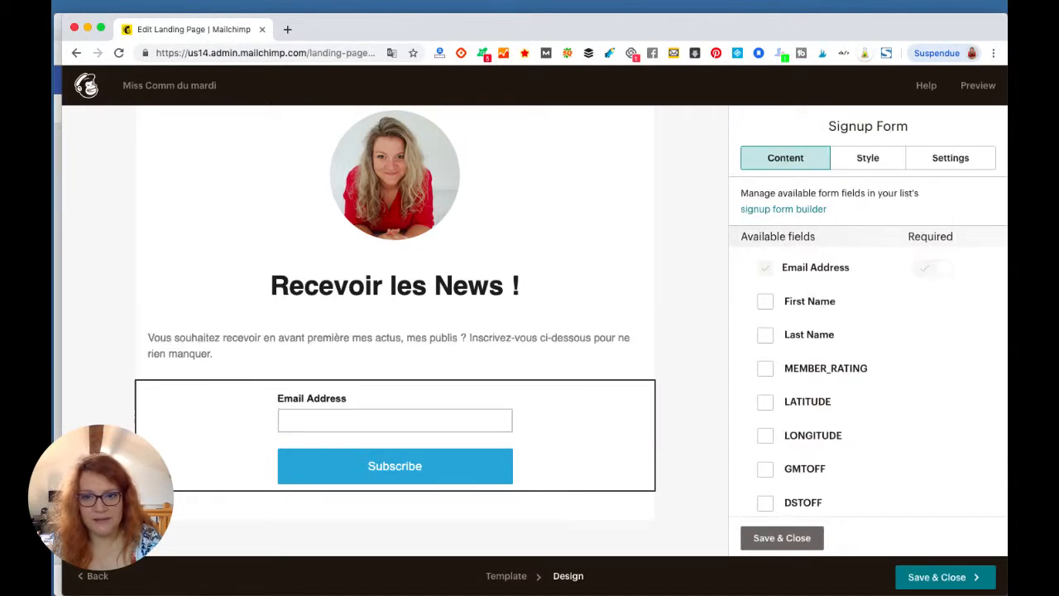
click(765, 302)
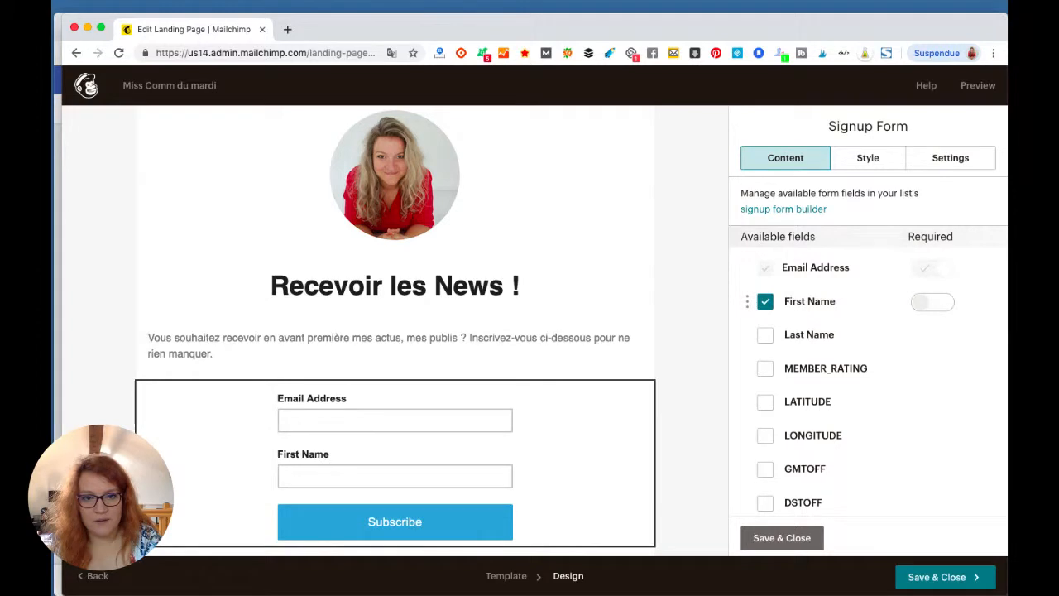
scroll(868, 372, down, 6)
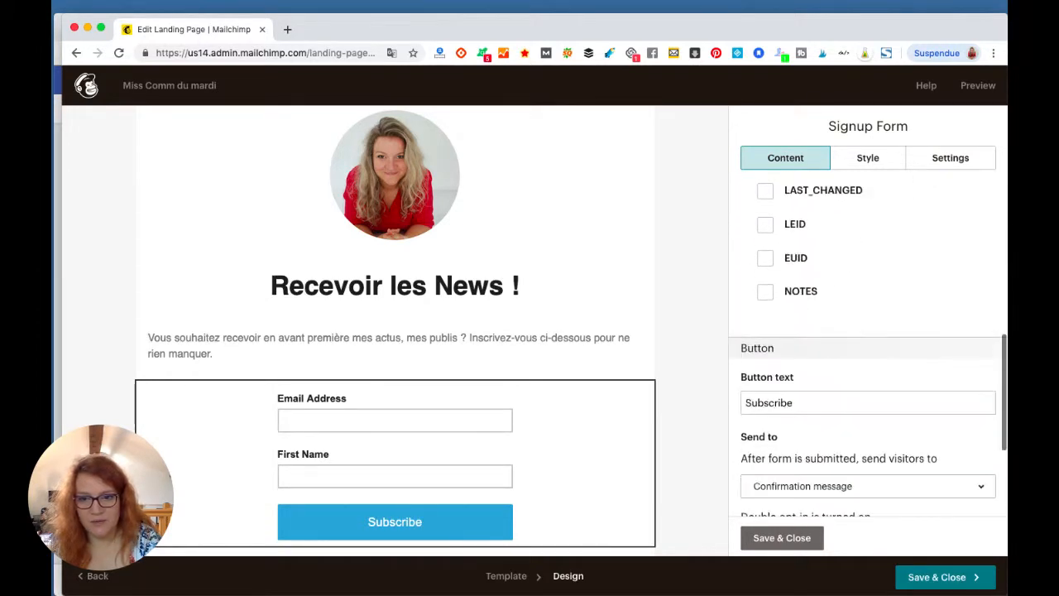
scroll(868, 347, down, 3)
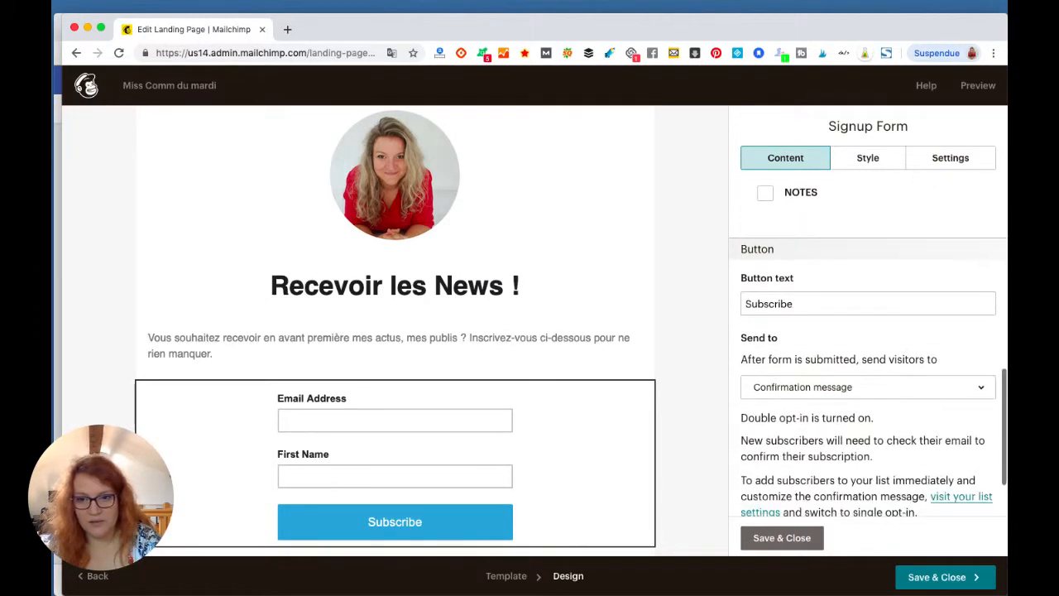
double_click(782, 311)
text(Je m'ins)
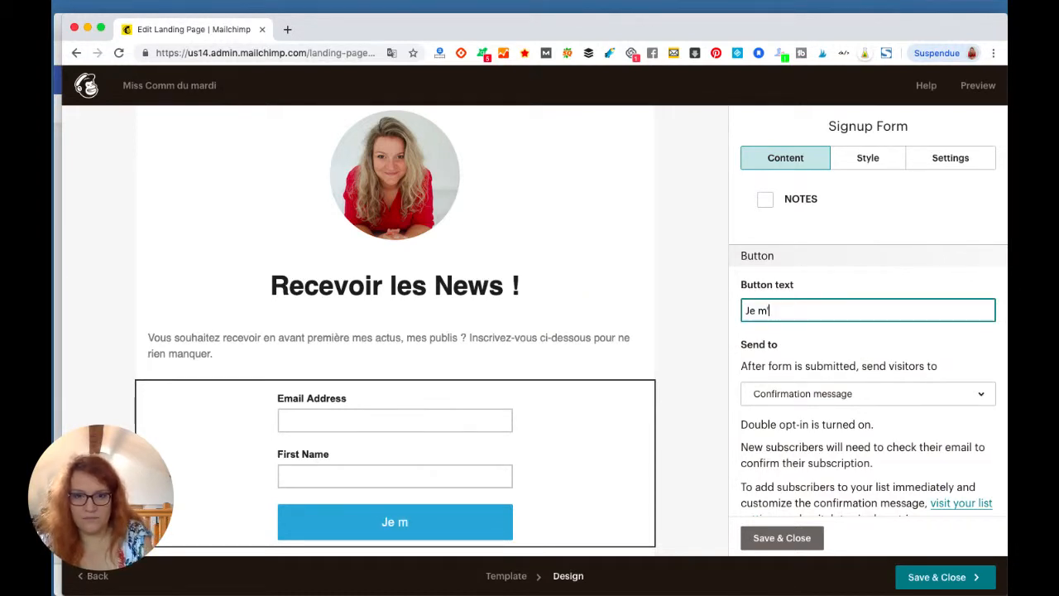
text(cris)
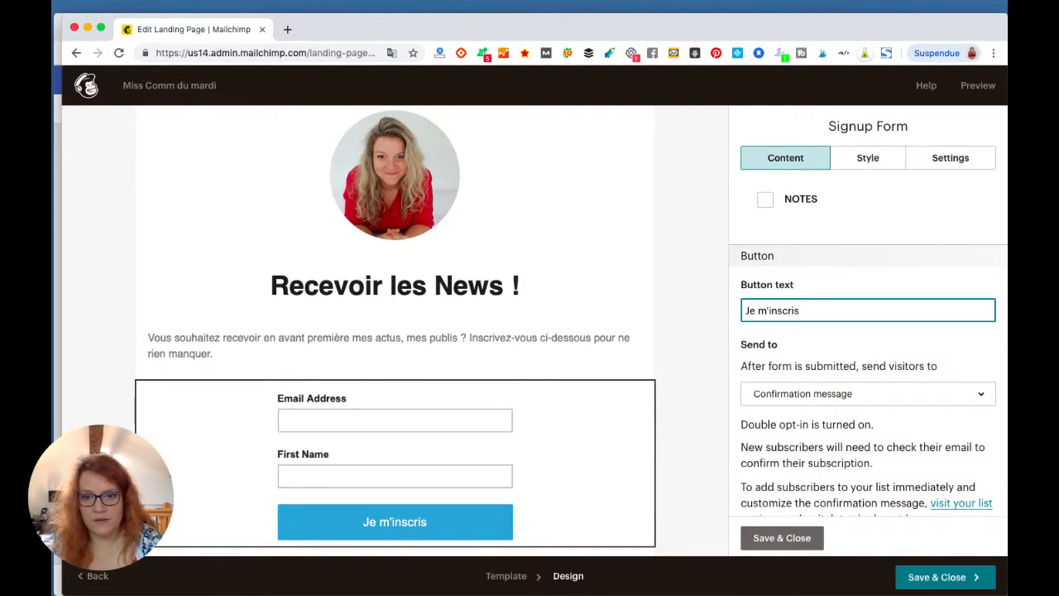
Choose Confirmation message as the place visitors are sent after submitting the signup form
scroll(867, 372, down, 1)
scroll(868, 372, up, 1)
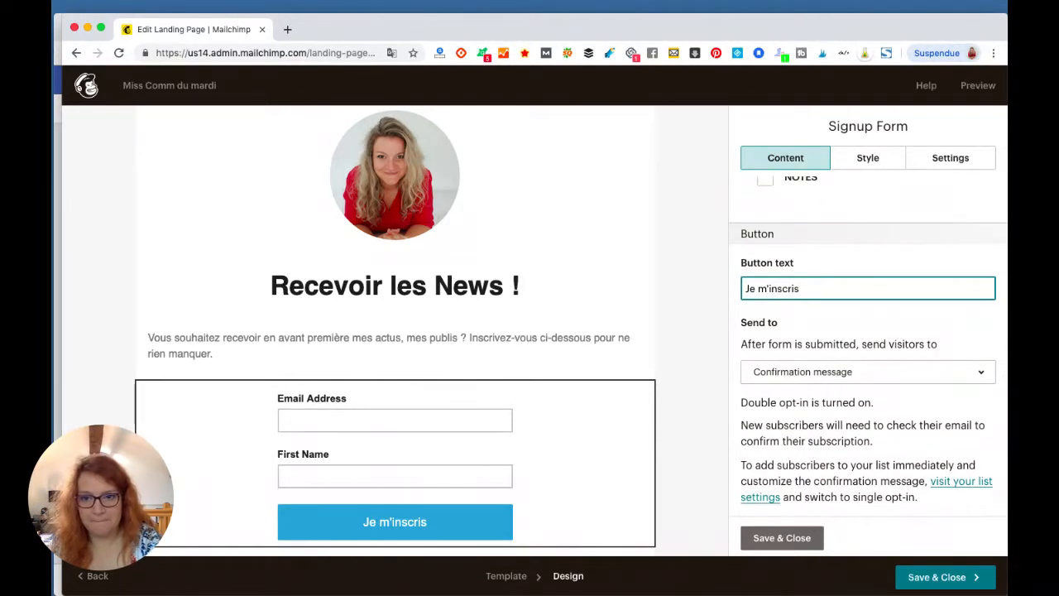
click(867, 372)
click(803, 403)
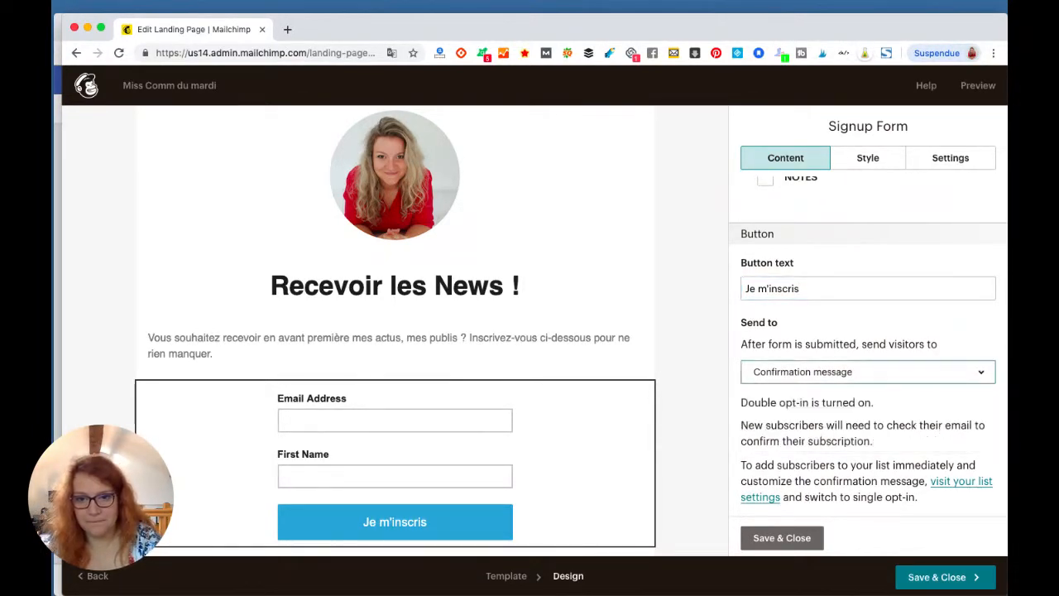
scroll(868, 373, down, 3)
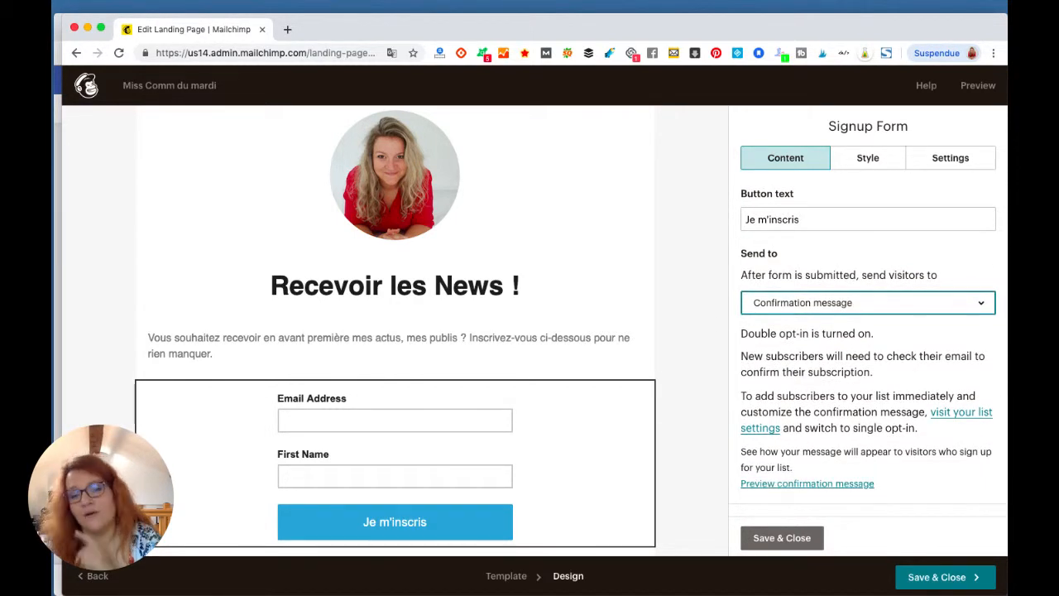
click(867, 302)
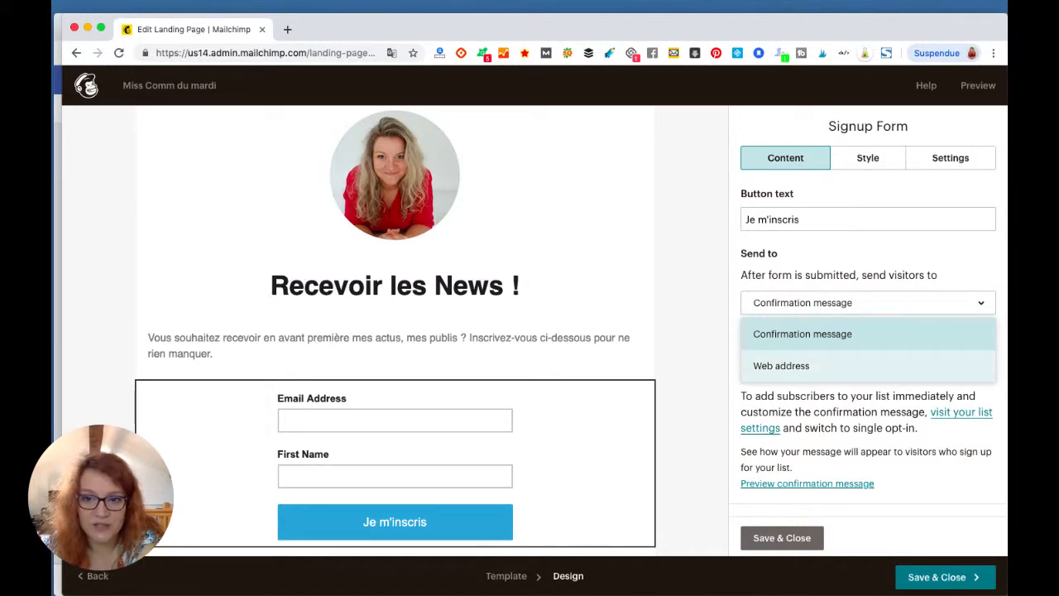
click(802, 334)
Review the signup form's available fields and save the form block
scroll(535, 330, down, 1)
scroll(868, 347, up, 3)
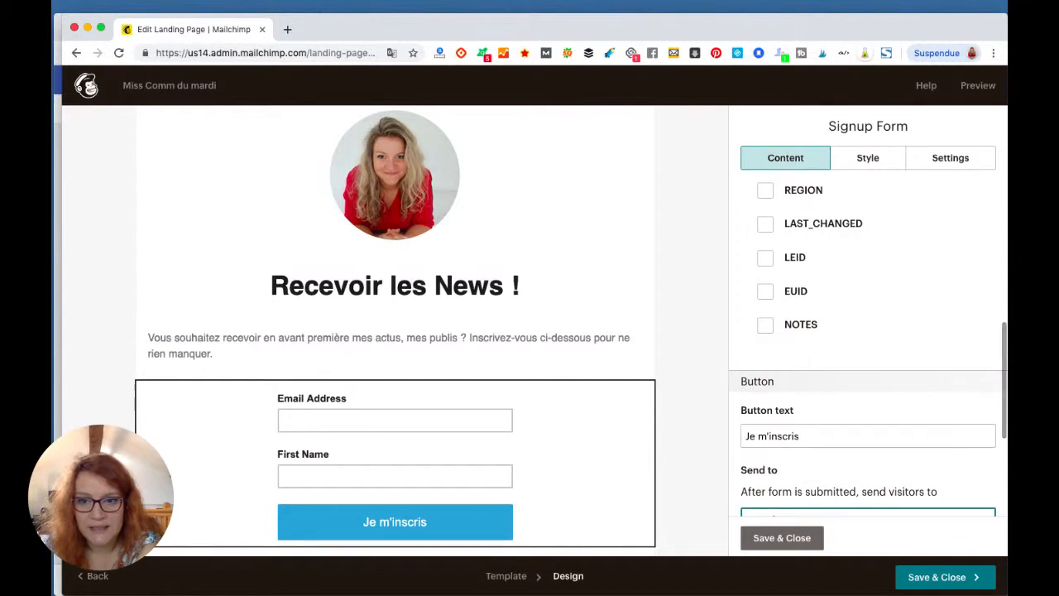
scroll(867, 347, up, 3)
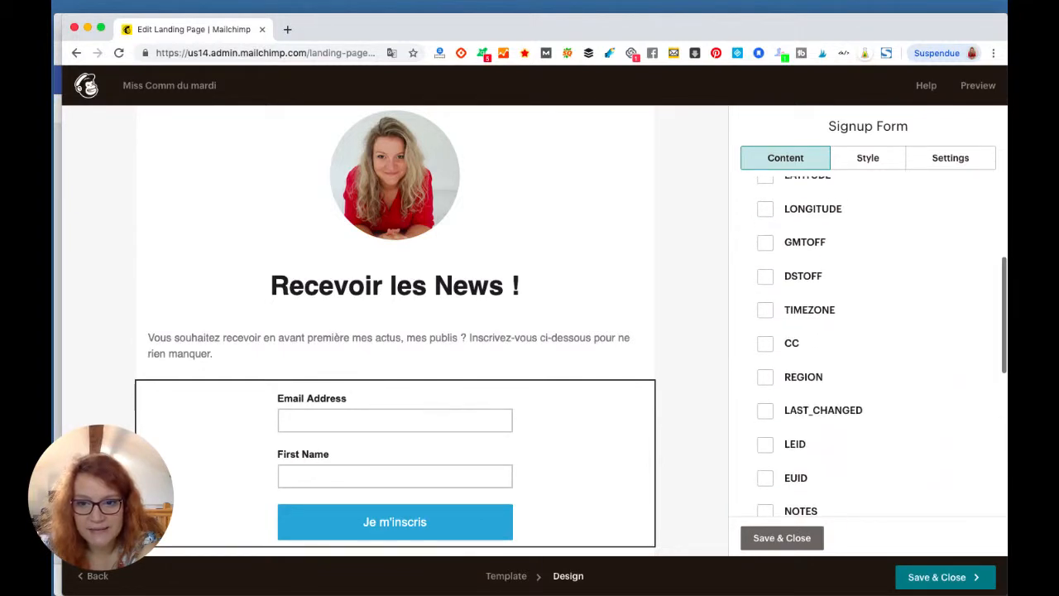
scroll(882, 346, up, 3)
scroll(868, 348, up, 3)
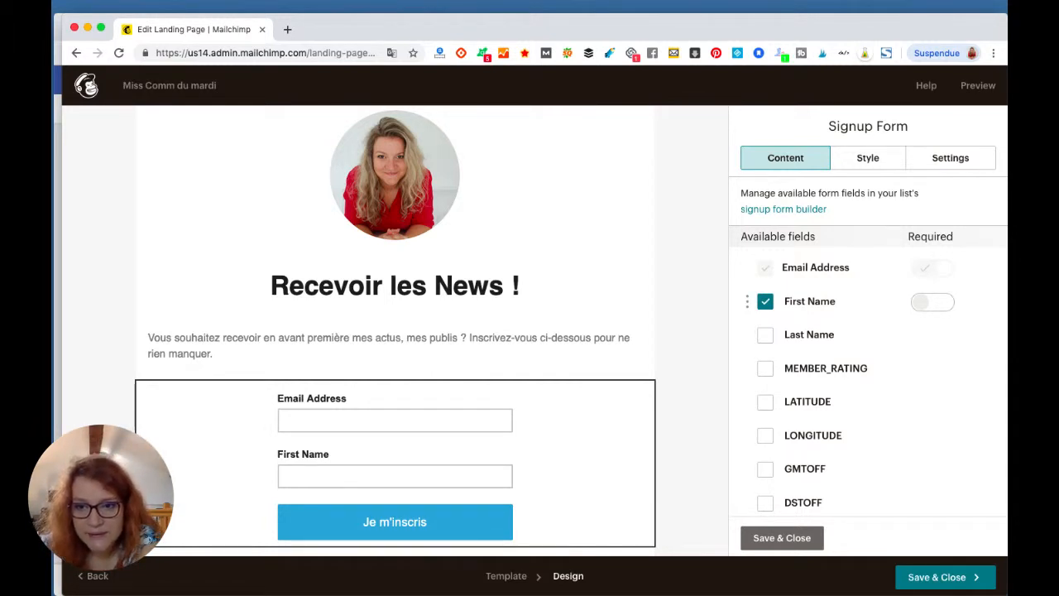
scroll(867, 347, down, 5)
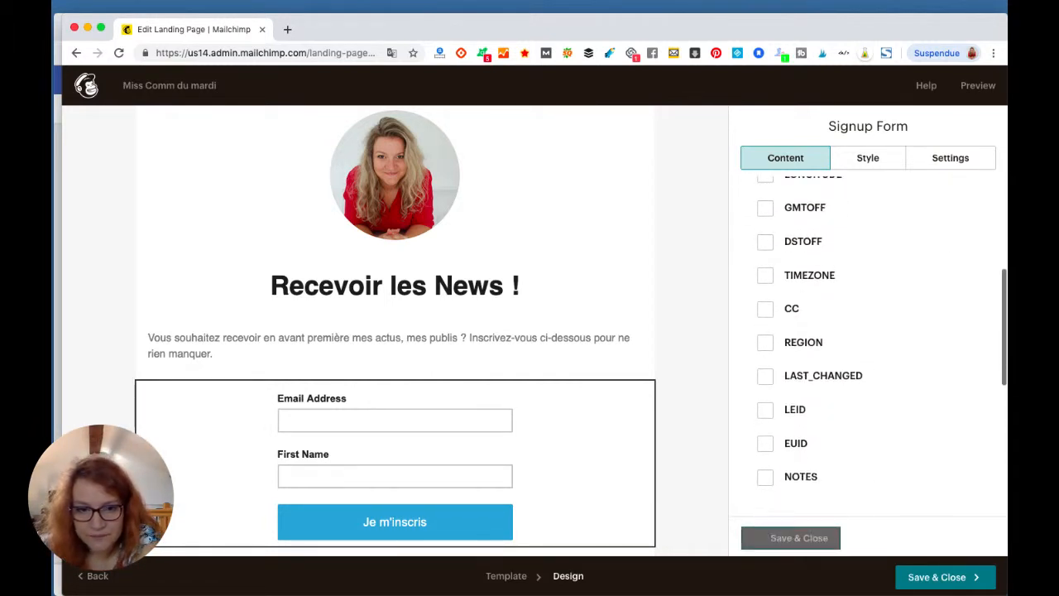
click(782, 538)
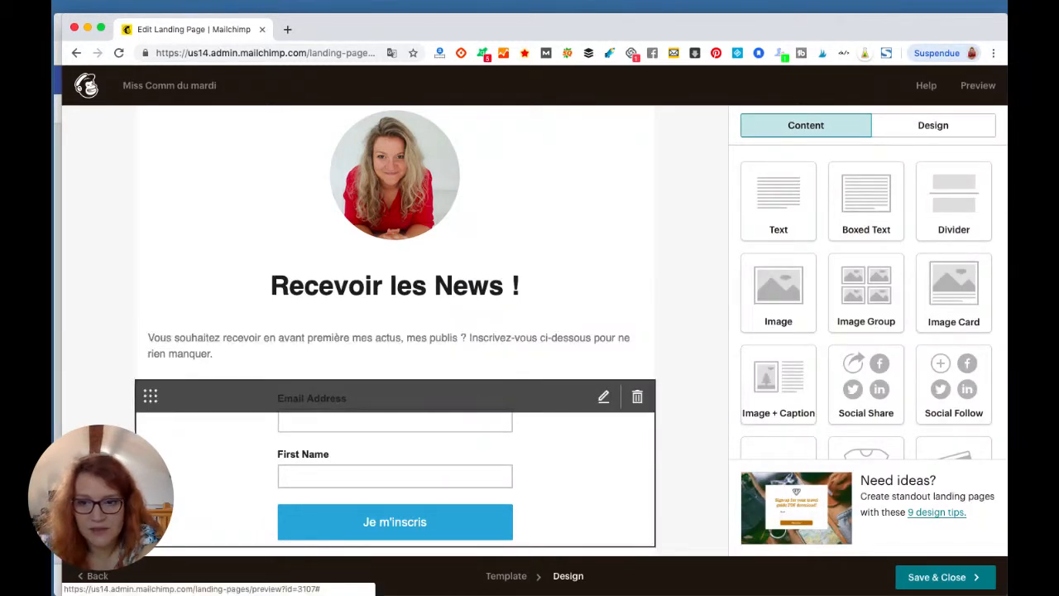
Reopen the signup form for editing, add the NOTES field to it and review the button and confirmation settings
click(604, 396)
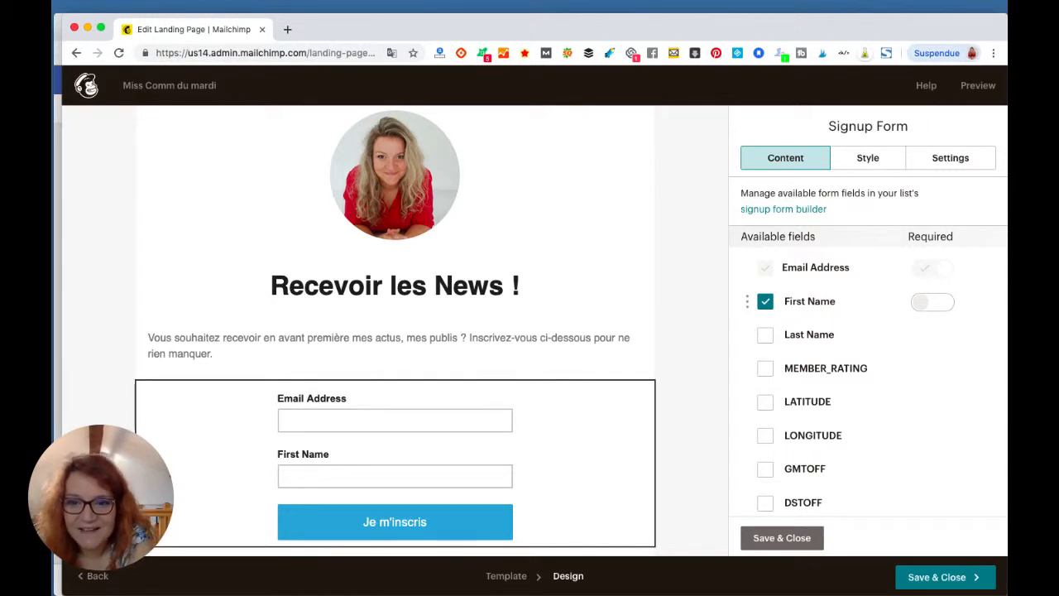
scroll(867, 347, down, 2)
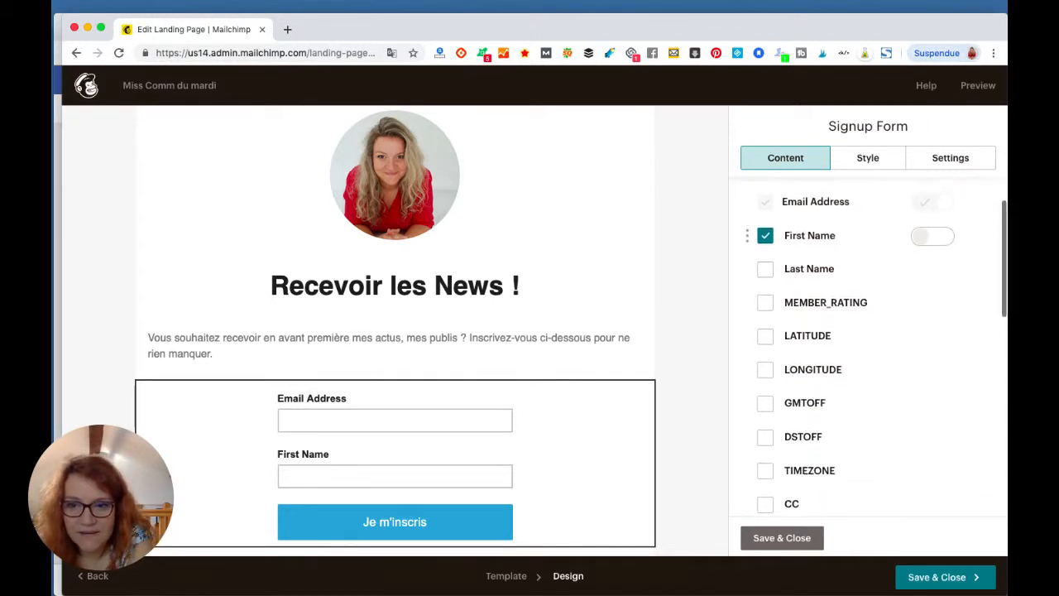
scroll(868, 348, down, 3)
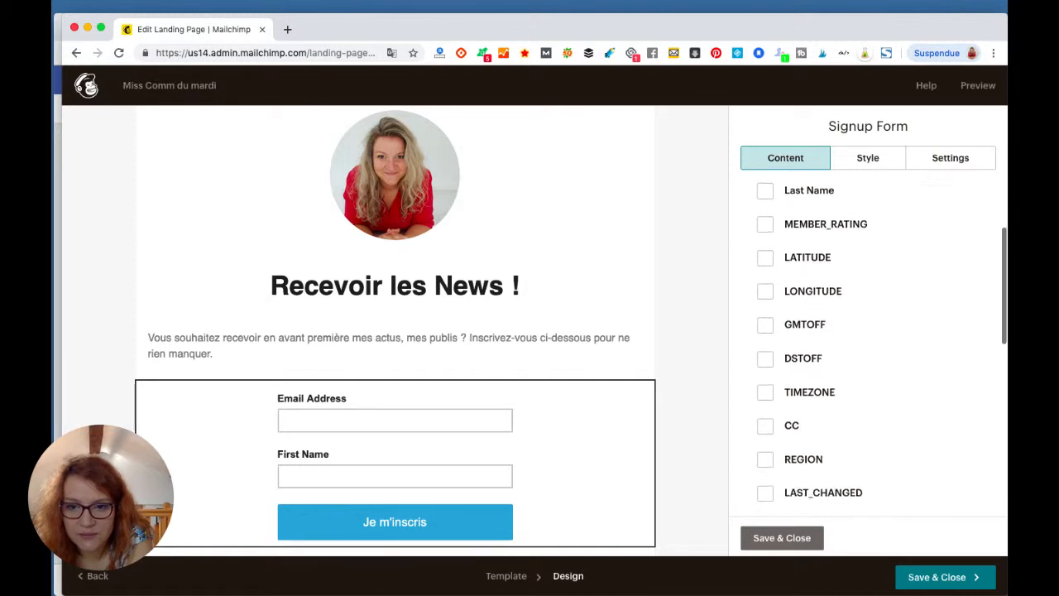
scroll(868, 347, down, 3)
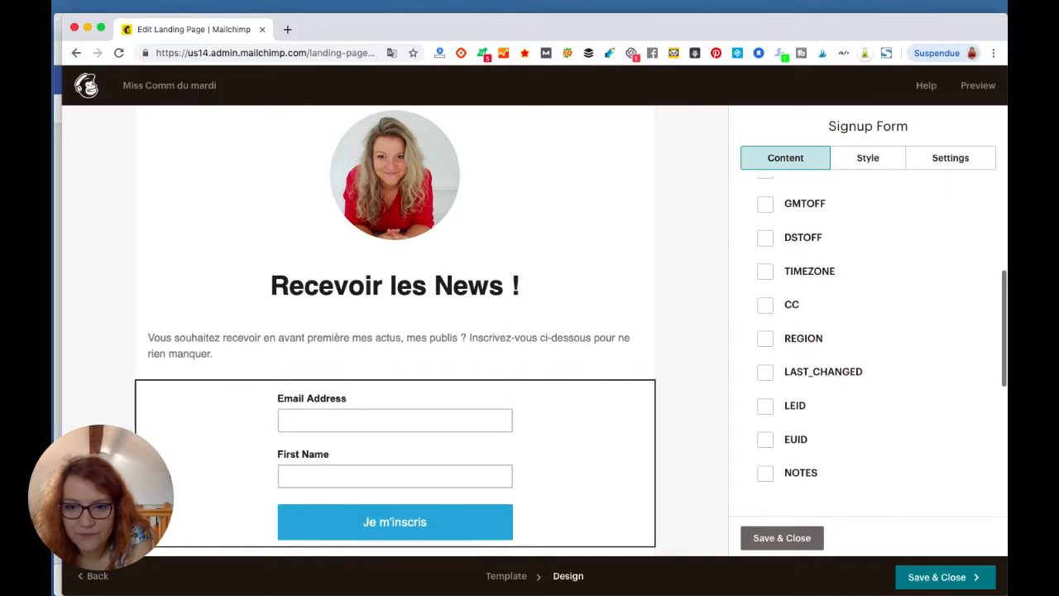
scroll(868, 348, down, 2)
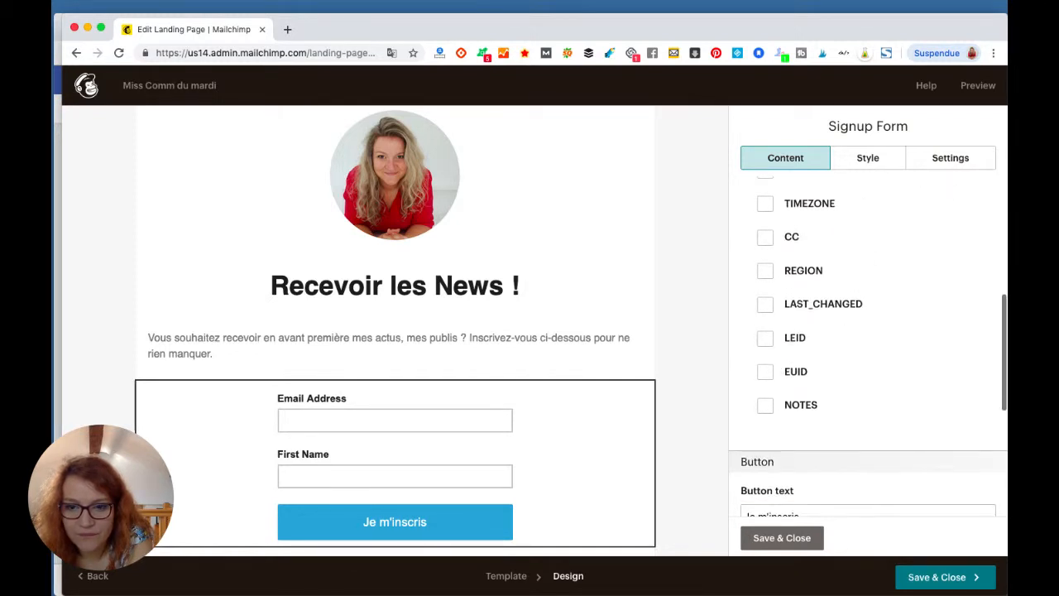
click(765, 405)
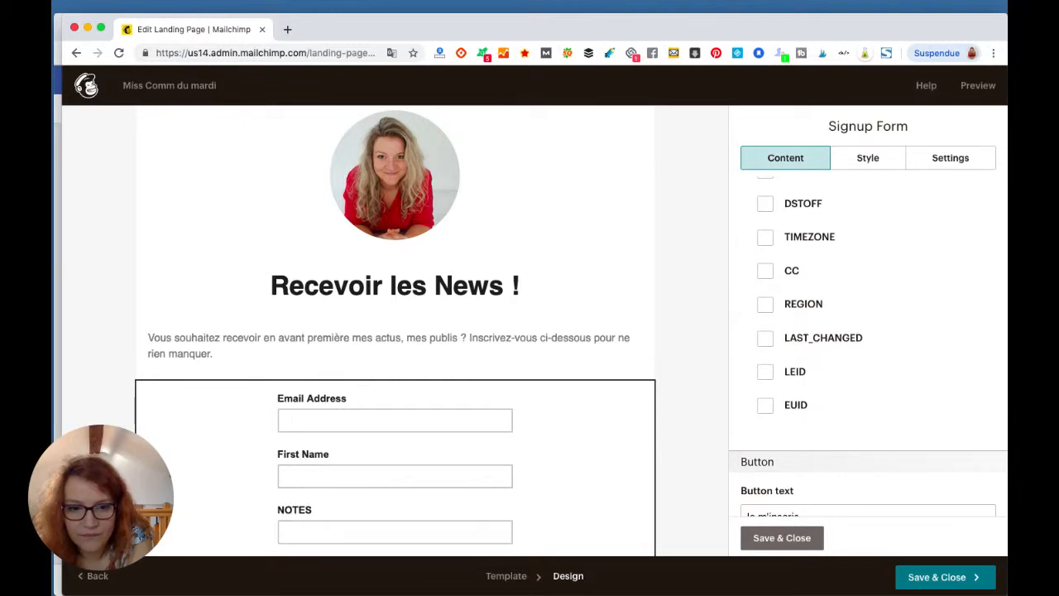
scroll(394, 414, down, 1)
scroll(868, 331, down, 3)
scroll(868, 347, down, 4)
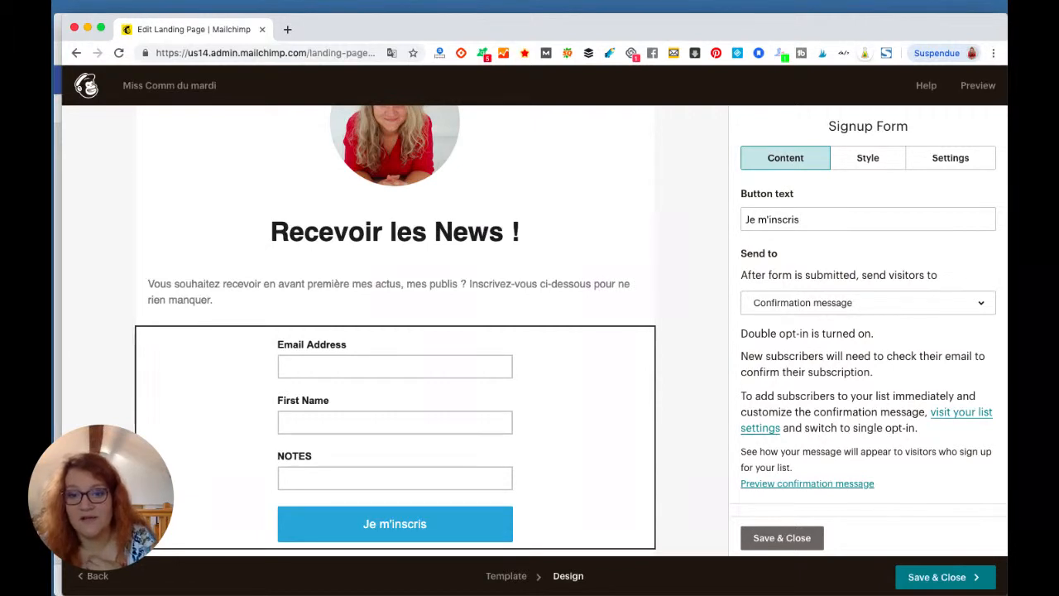
Save the signup form block and preview the complete landing page in its desktop version
click(782, 537)
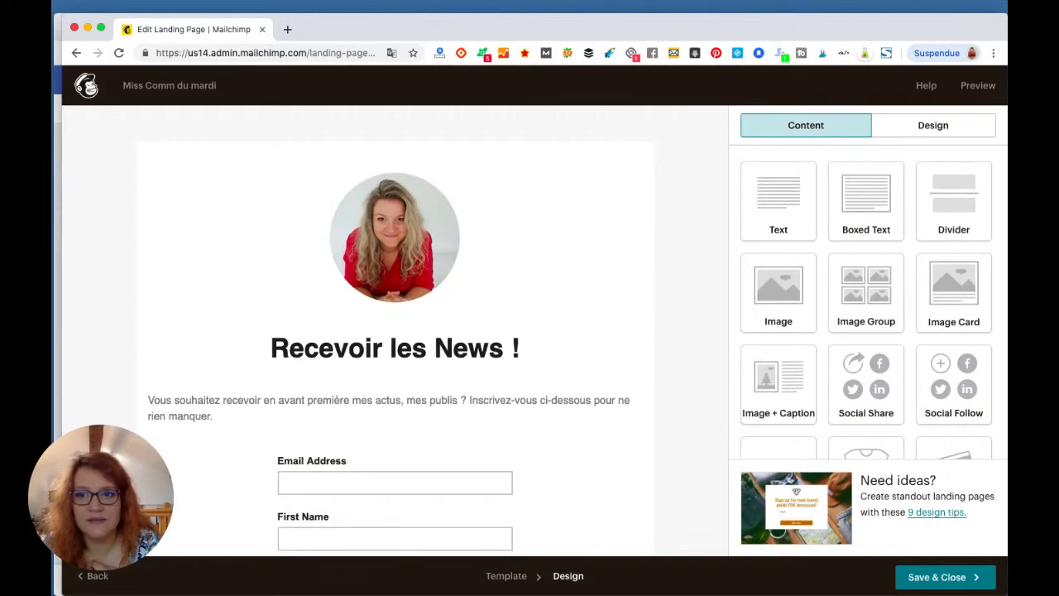
click(977, 86)
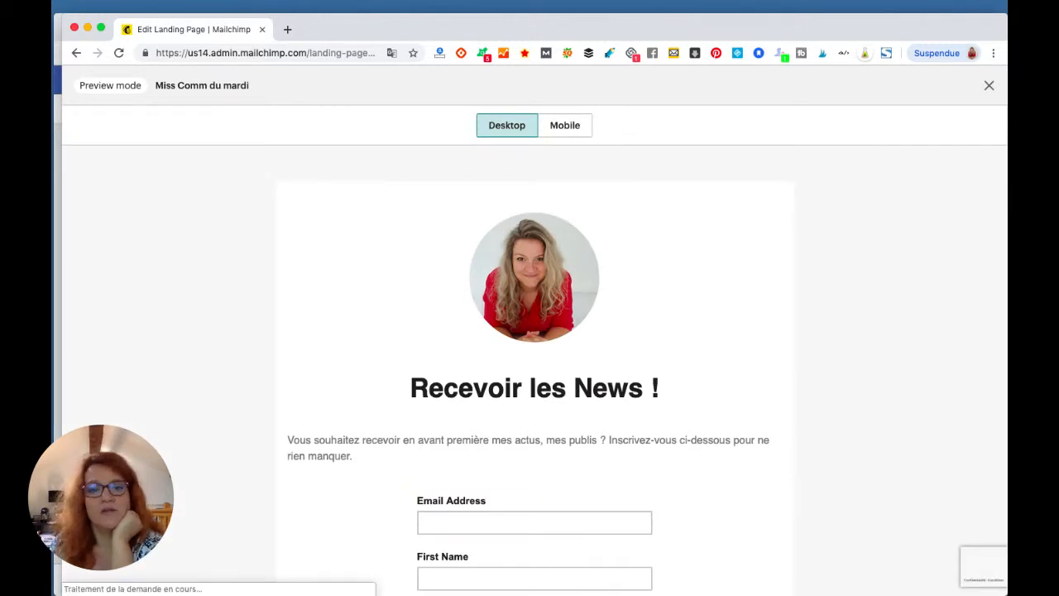
scroll(534, 210, down, 4)
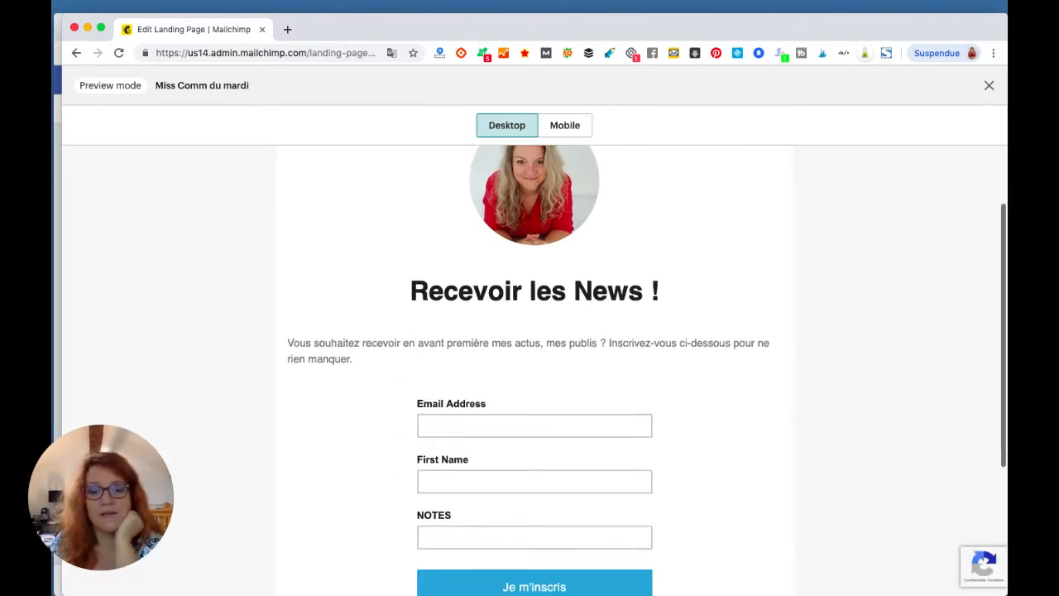
scroll(534, 210, up, 4)
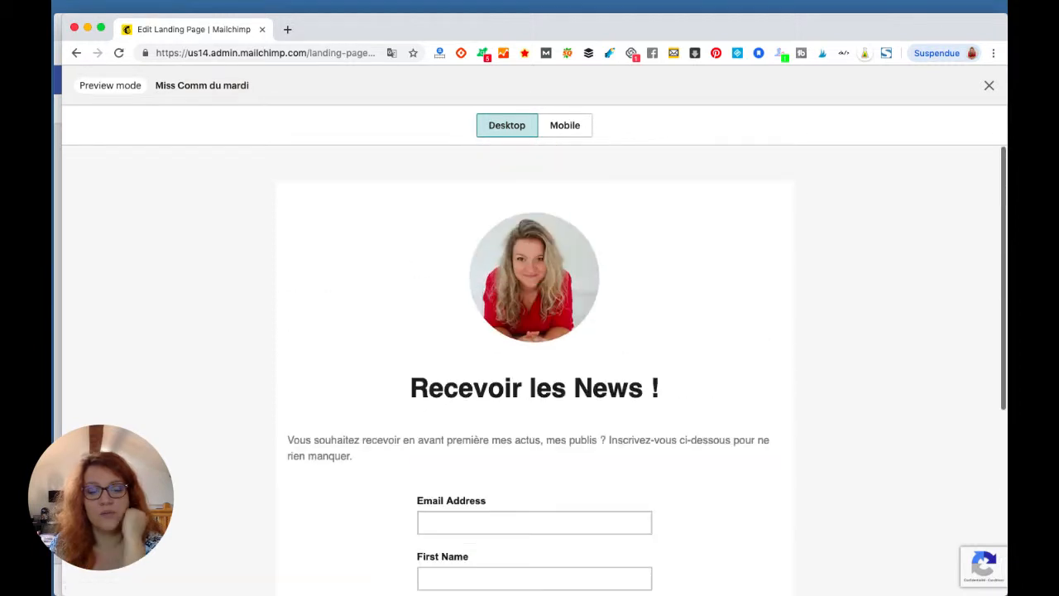
scroll(534, 372, down, 1)
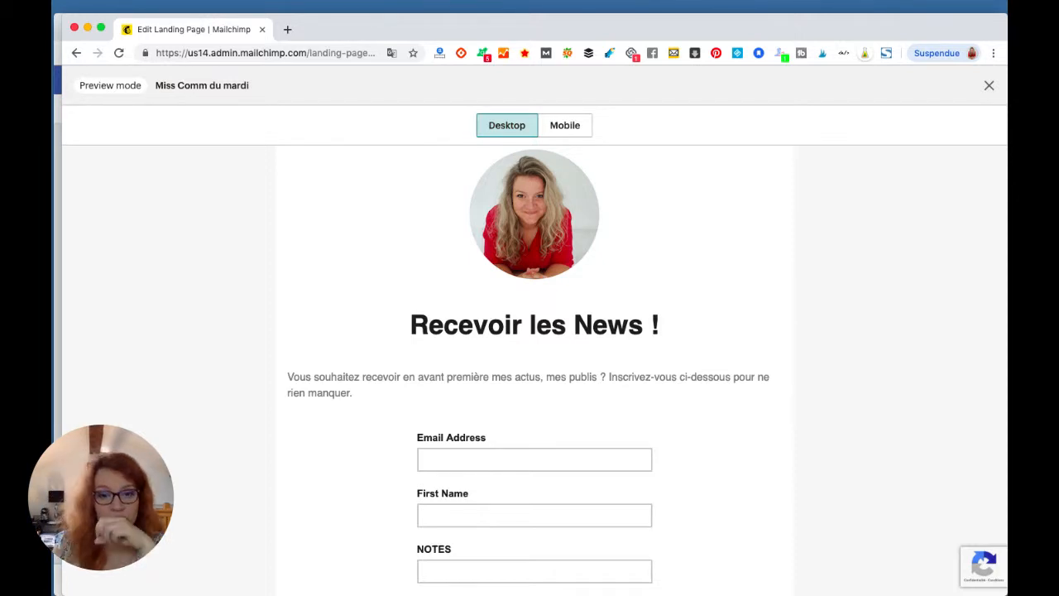
scroll(535, 372, down, 5)
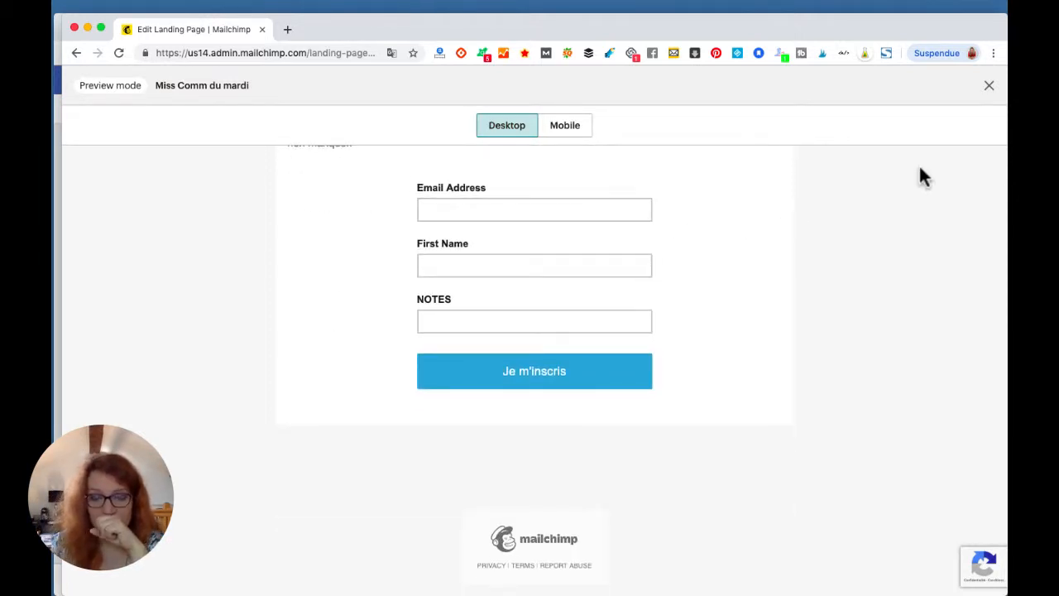
scroll(920, 168, up, 5)
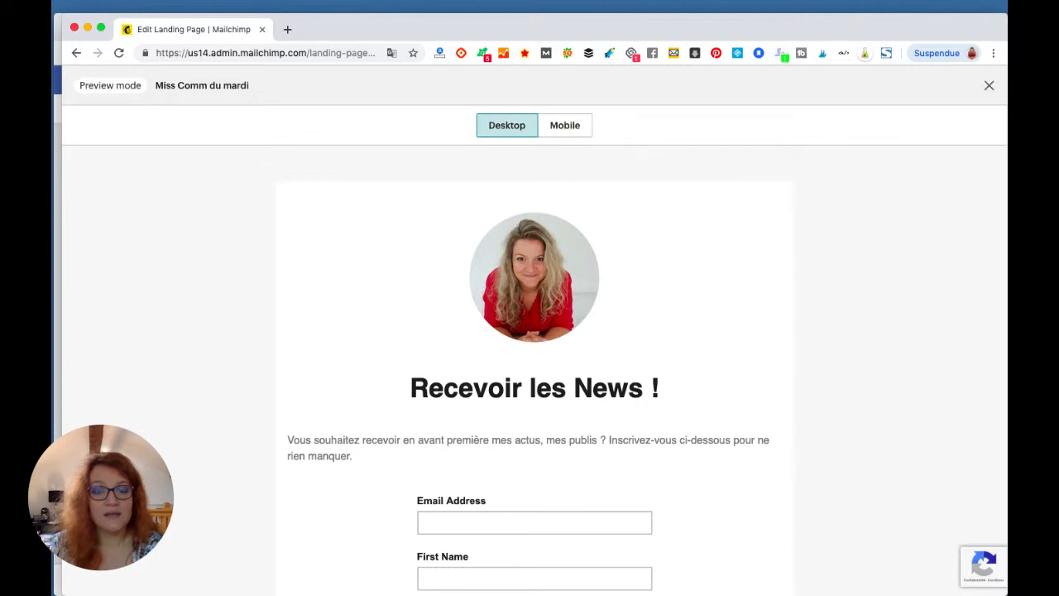
Highlight the preview's web address and examine the page from the portrait and headline through the signup form to the footer
click(266, 53)
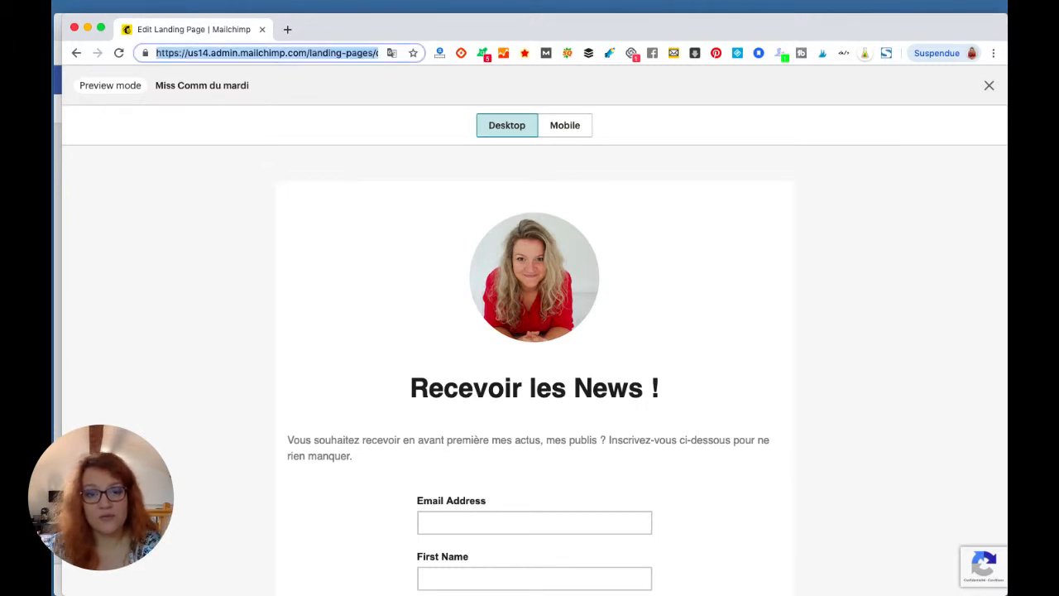
scroll(534, 364, down, 5)
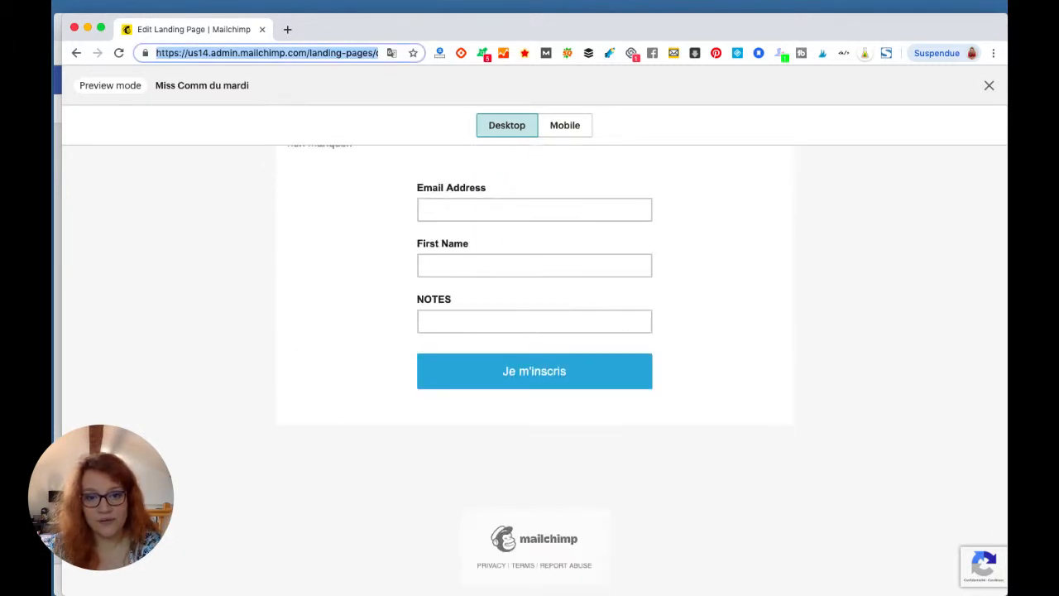
scroll(534, 364, up, 5)
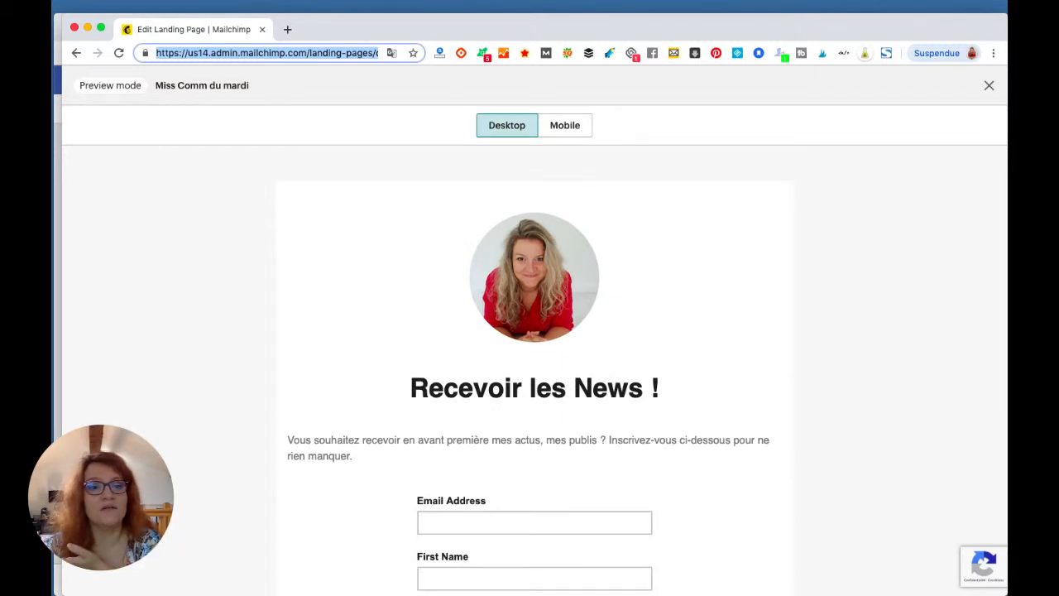
scroll(534, 364, down, 5)
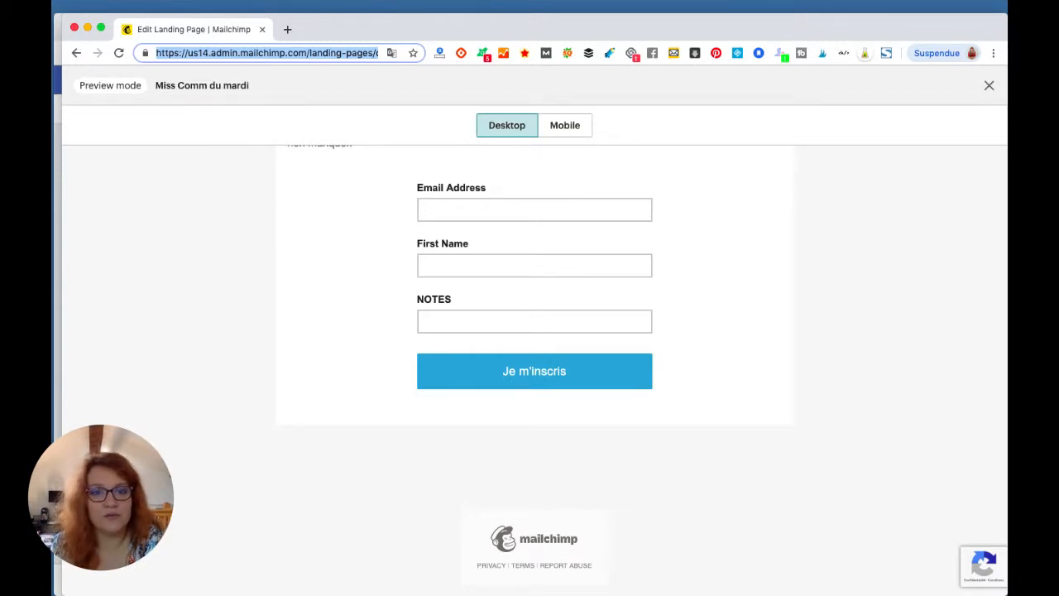
scroll(535, 364, up, 5)
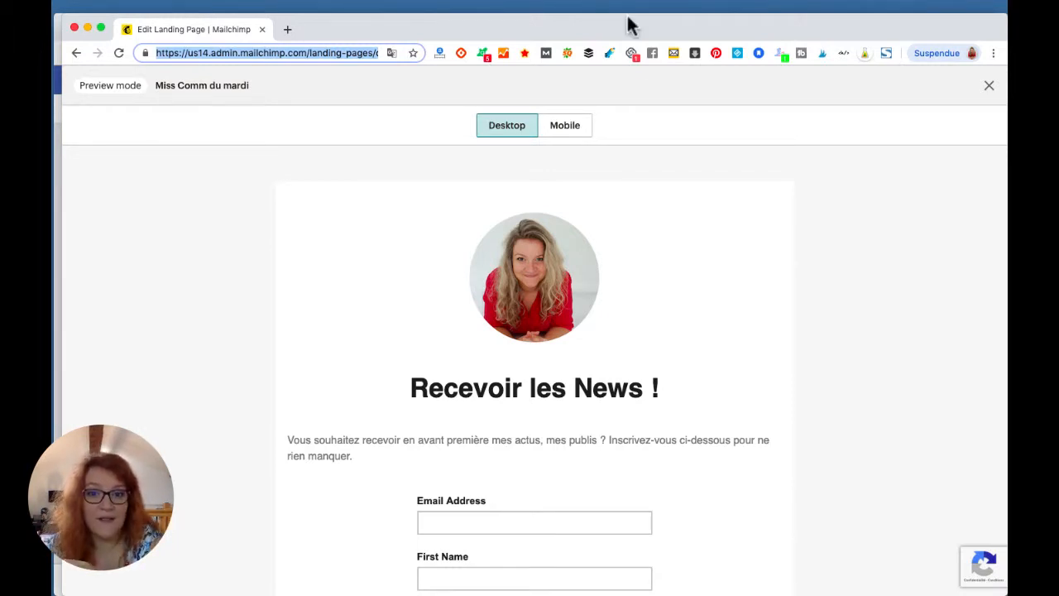
scroll(535, 364, down, 10)
scroll(534, 364, up, 10)
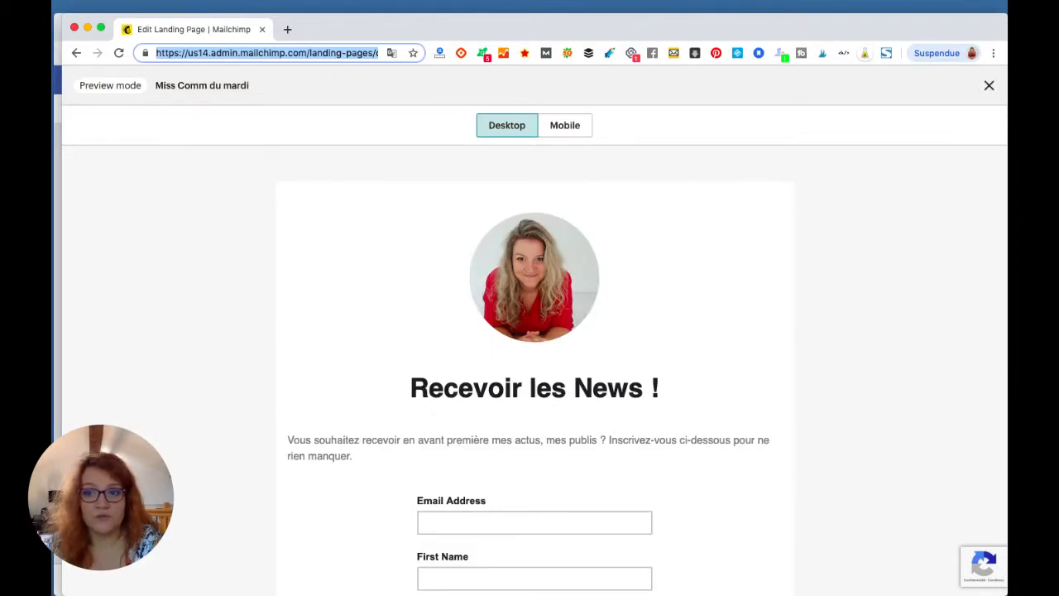
Leave the preview, check the signup form in the editor, and save and close the landing page design
click(988, 85)
scroll(464, 331, down, 2)
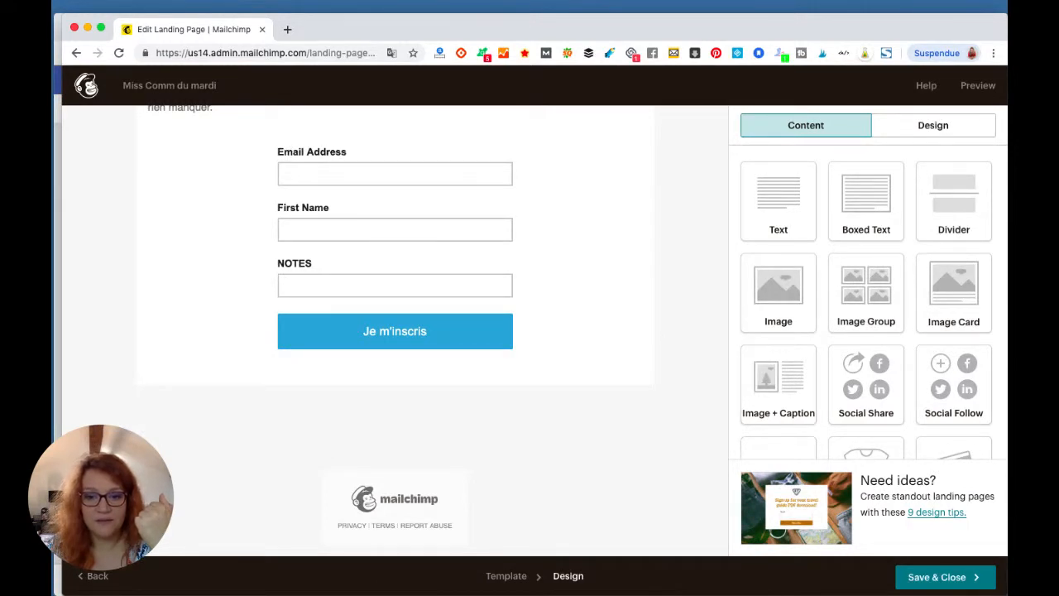
click(945, 577)
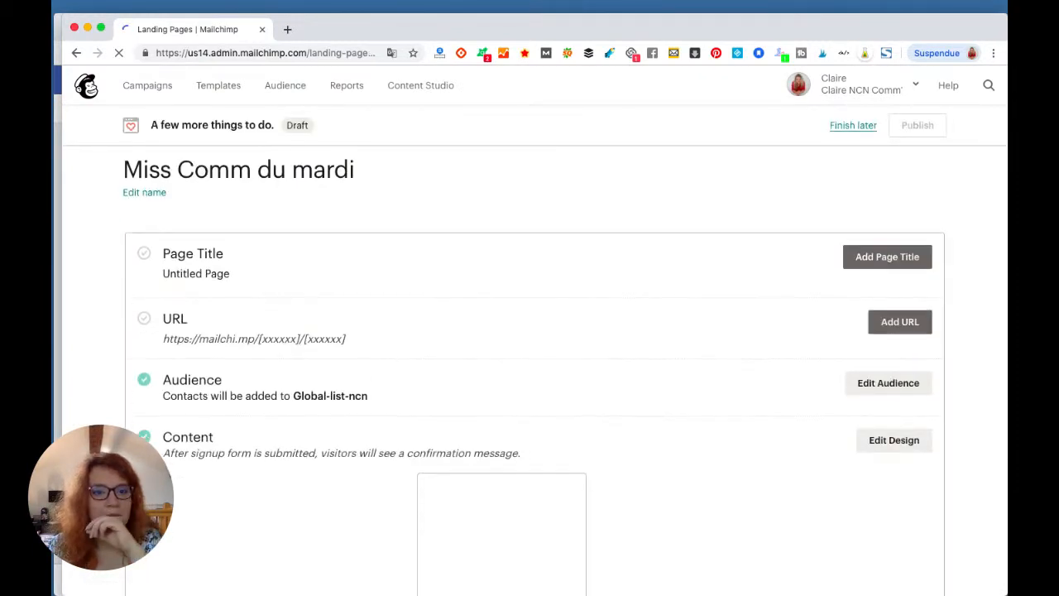
Review the draft's page title, URL, audience and content items and its Settings & Tracking section
scroll(529, 372, down, 2)
scroll(530, 372, down, 3)
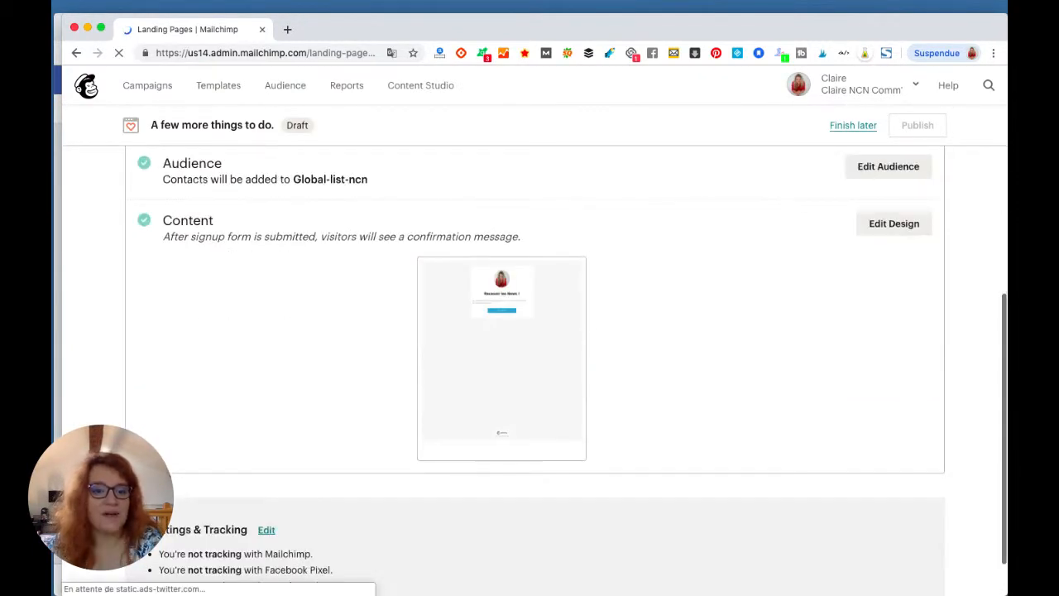
scroll(501, 355, up, 5)
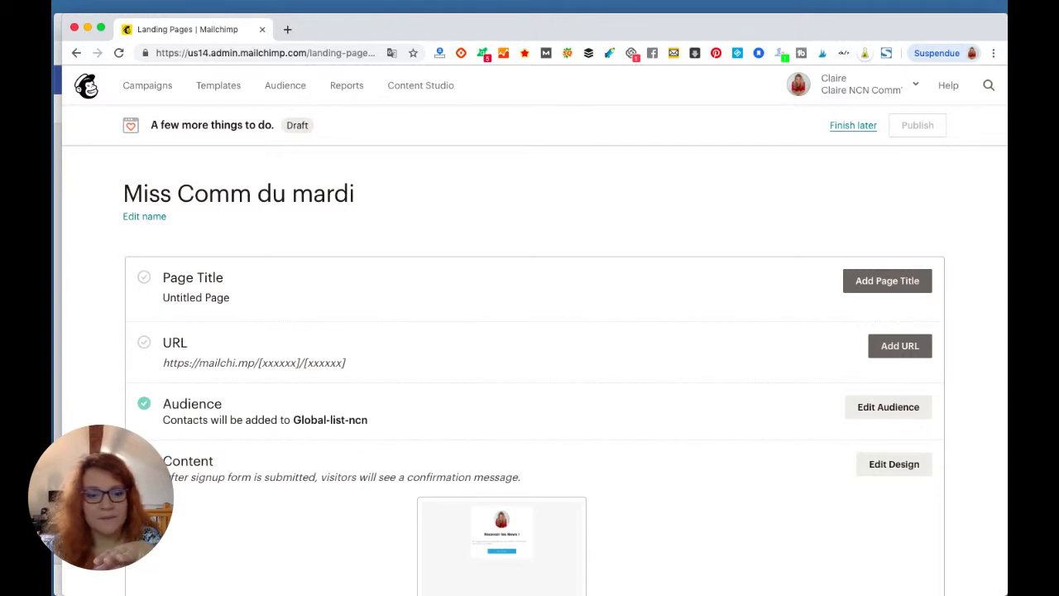
scroll(534, 356, down, 5)
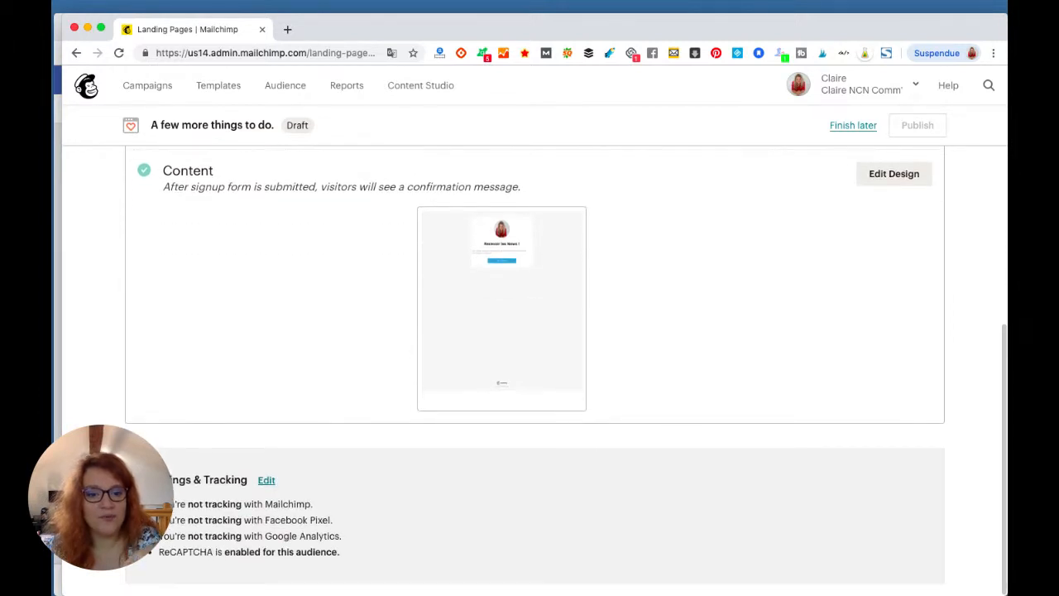
scroll(533, 356, up, 5)
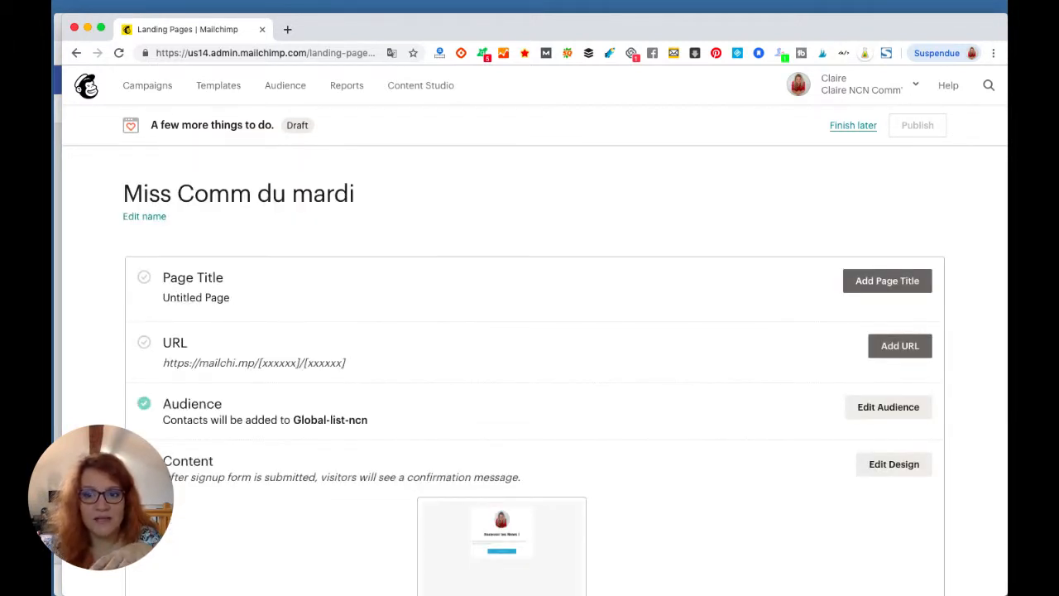
scroll(533, 355, down, 5)
scroll(534, 356, up, 5)
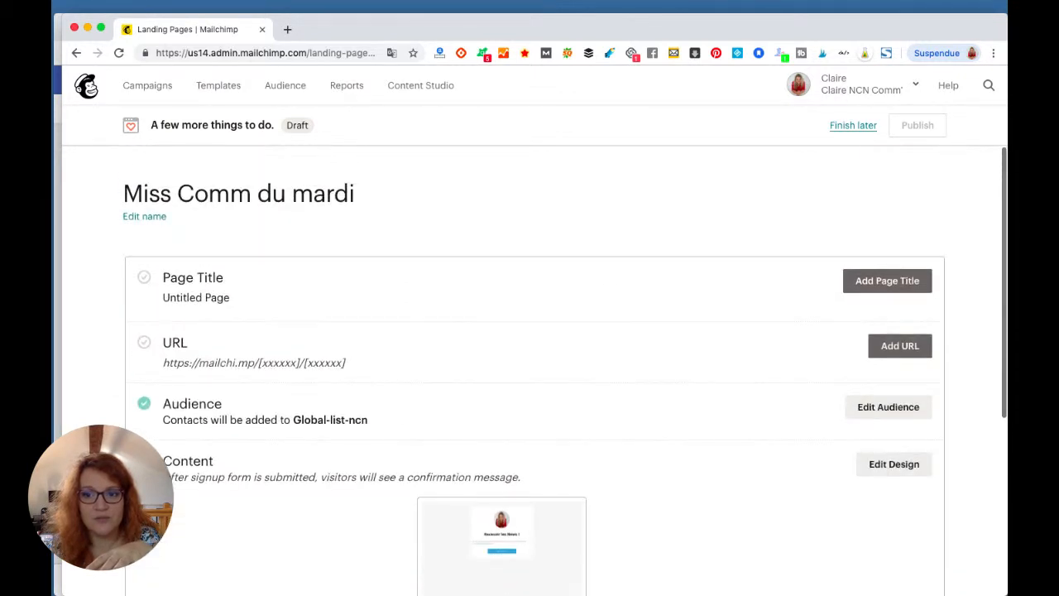
scroll(534, 356, down, 5)
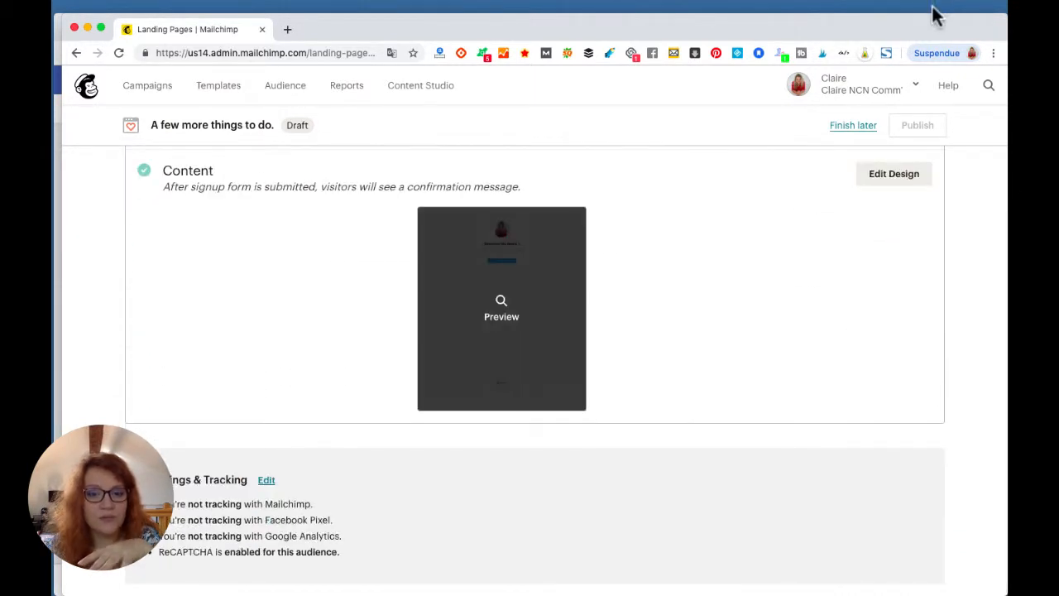